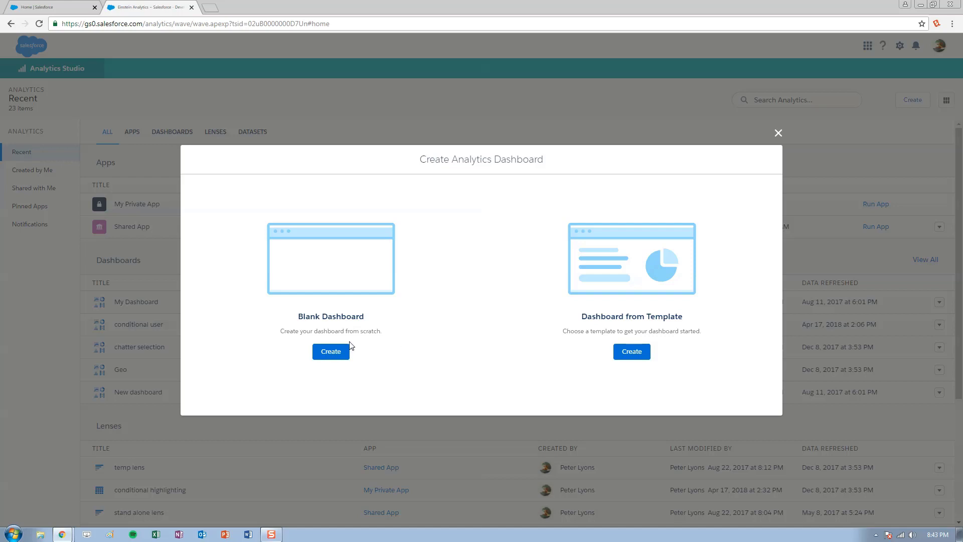
Step: Create a blank dashboard and play the help video on layout settings with the sound muted, closing it when finished
left_click(341, 353)
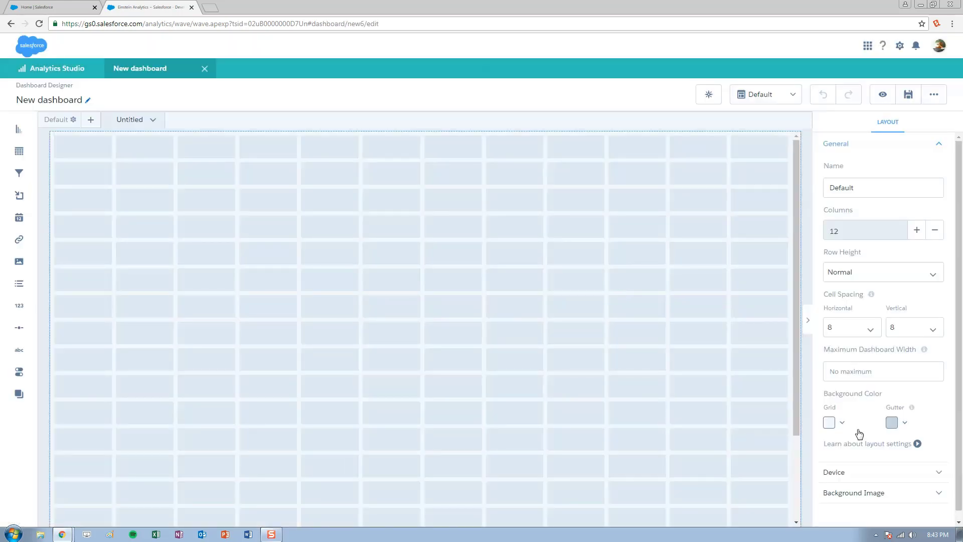
left_click(918, 445)
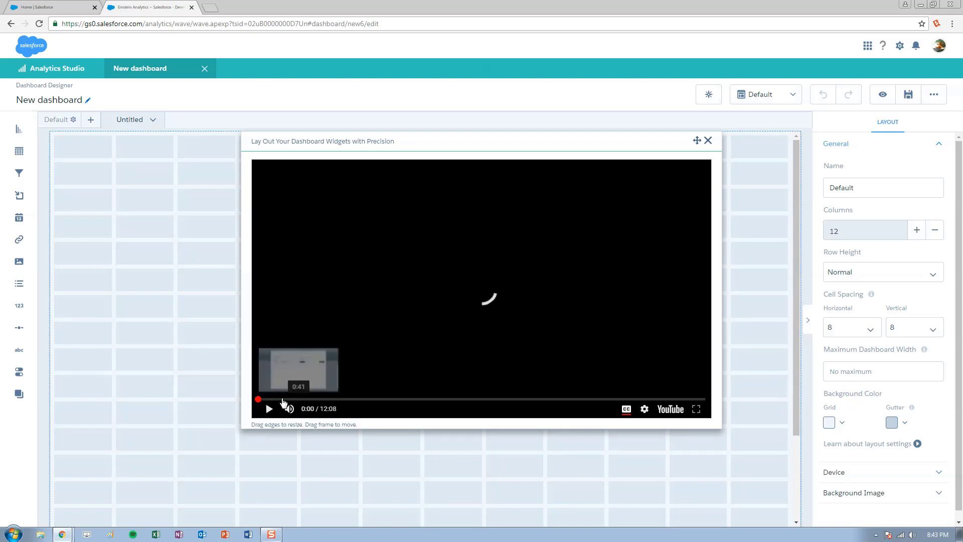
left_click(267, 410)
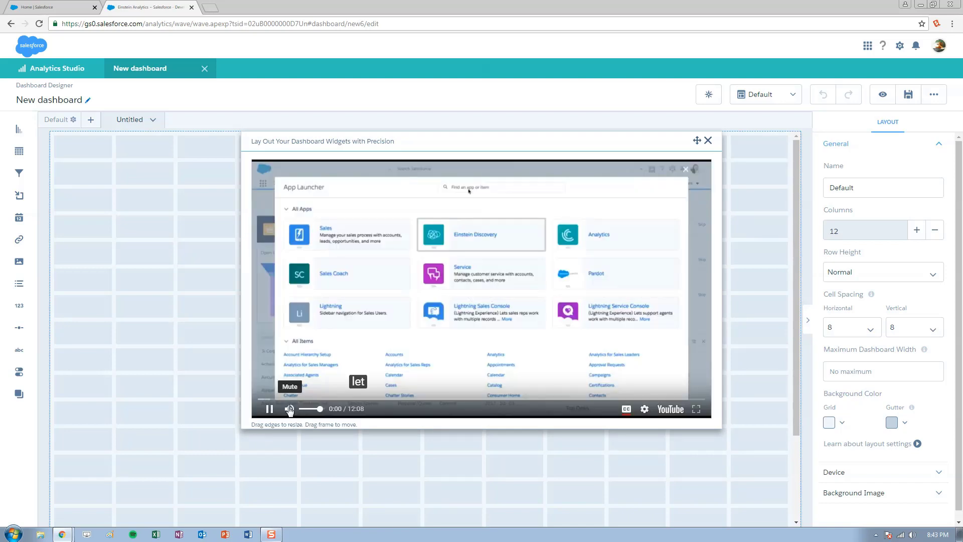
left_click(289, 408)
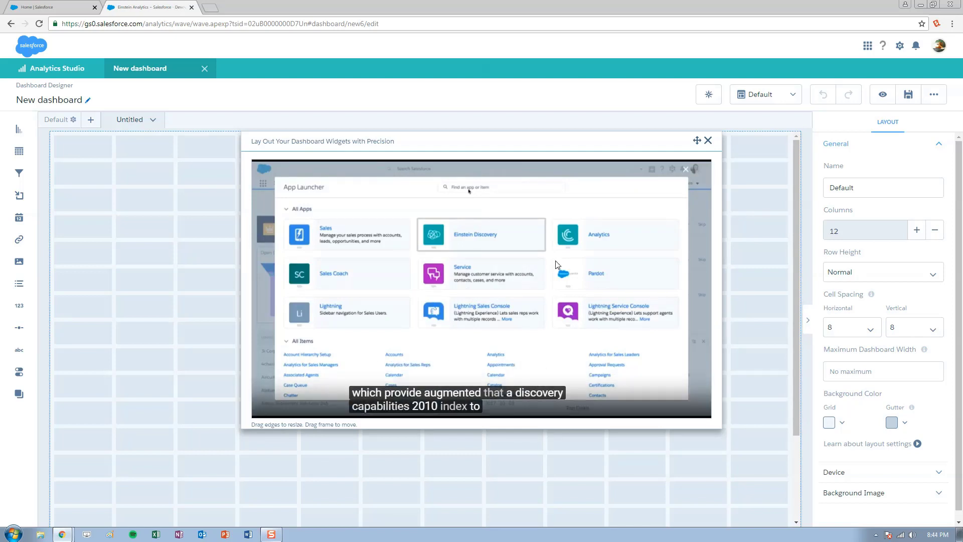
left_click(708, 141)
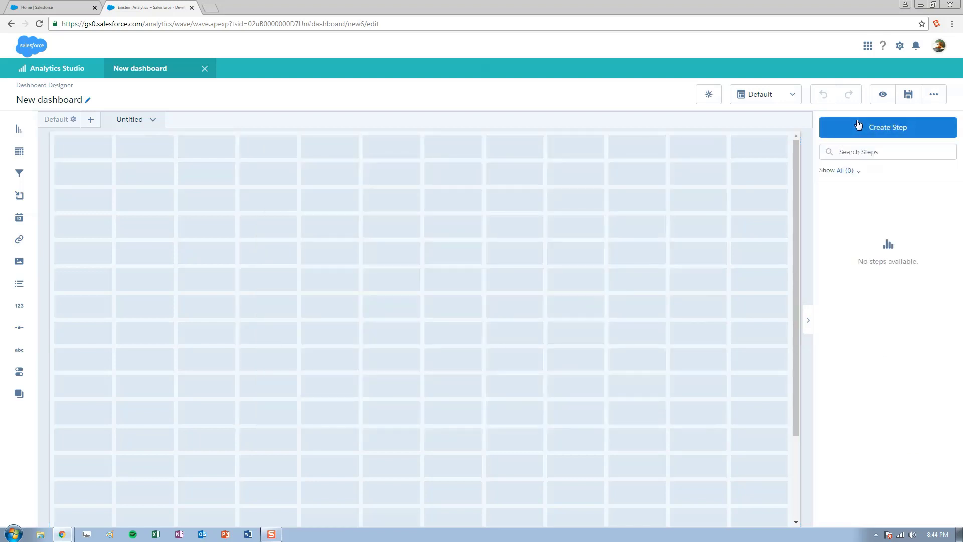
Step: Create a step on the Territories dataset and view the conversational queries help video, pausing and closing it
left_click(858, 127)
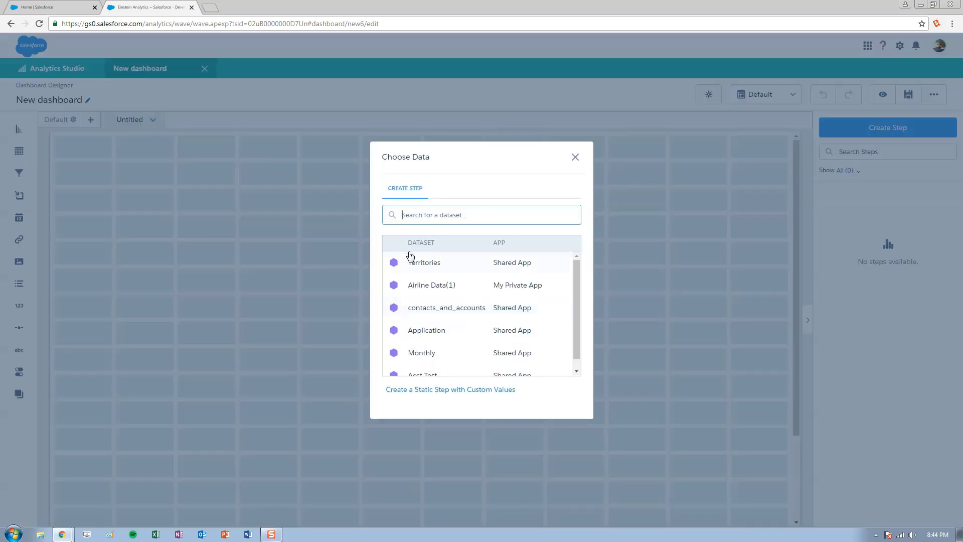
left_click(416, 260)
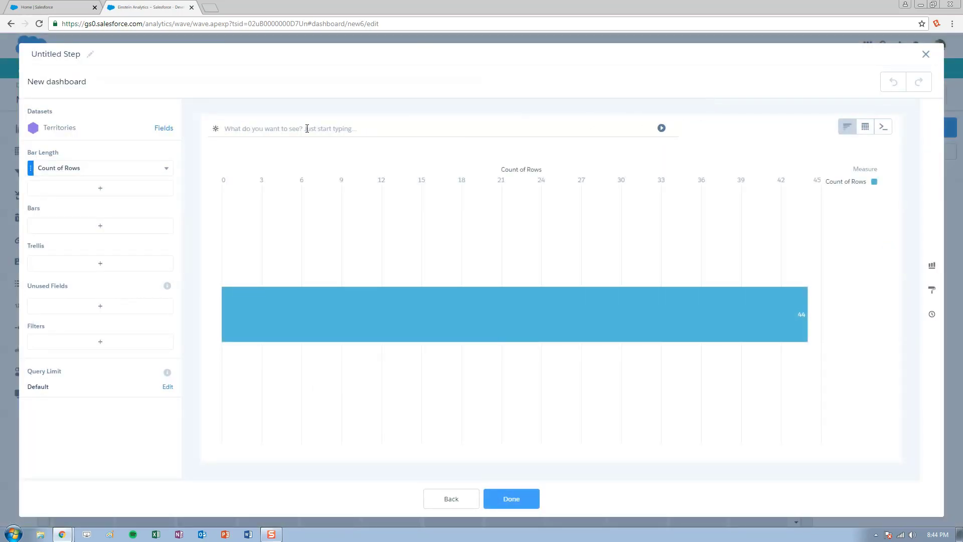
left_click(661, 129)
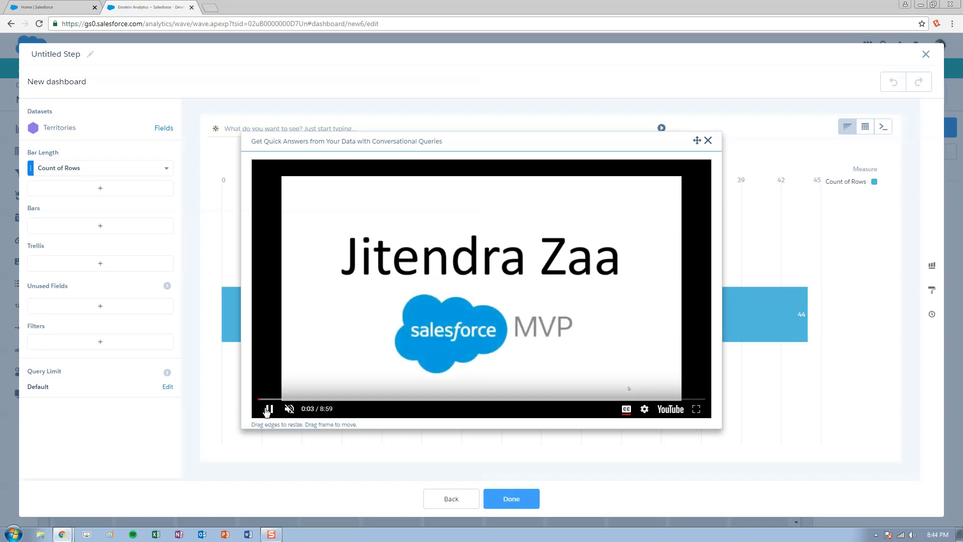
left_click(269, 409)
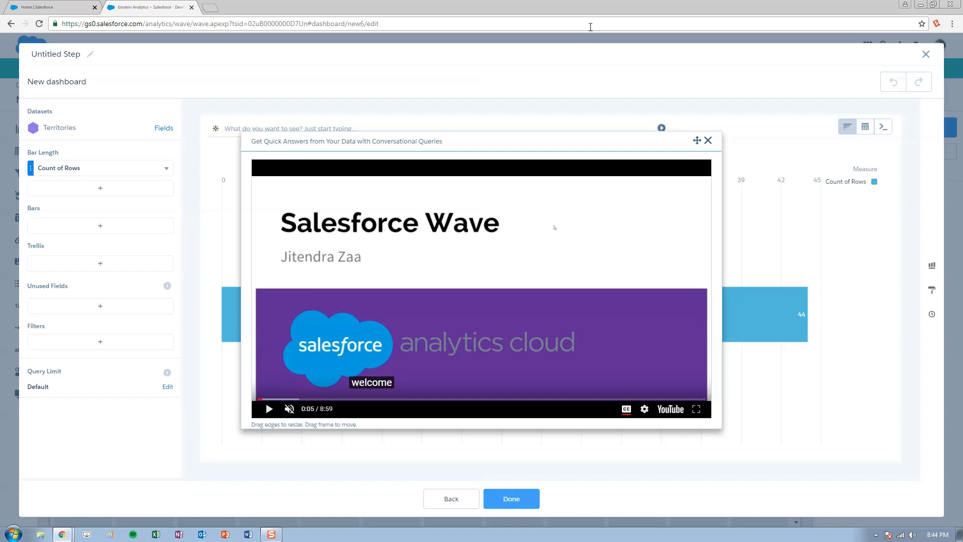
left_click(707, 142)
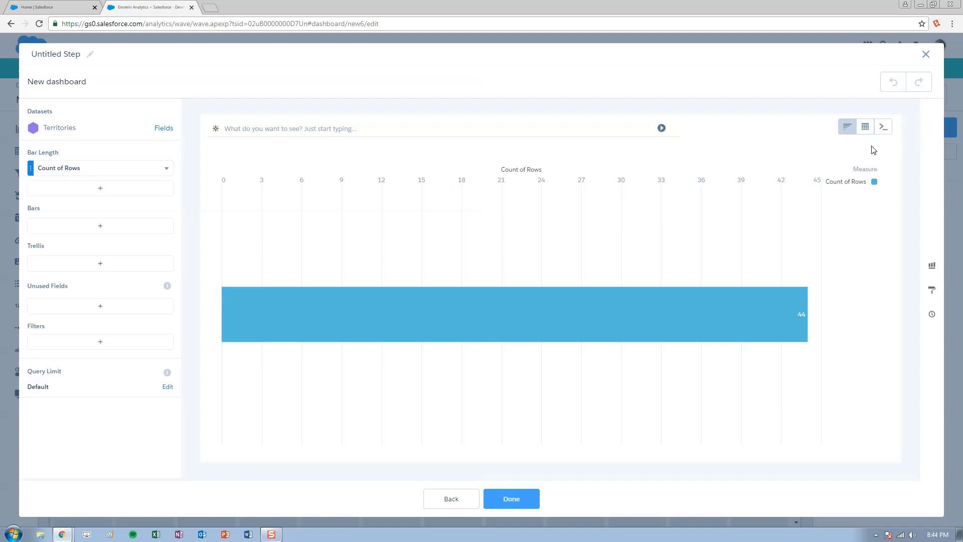
Step: Switch the Territories step to its SAQL query and view the help video on the SAQL editor
left_click(886, 129)
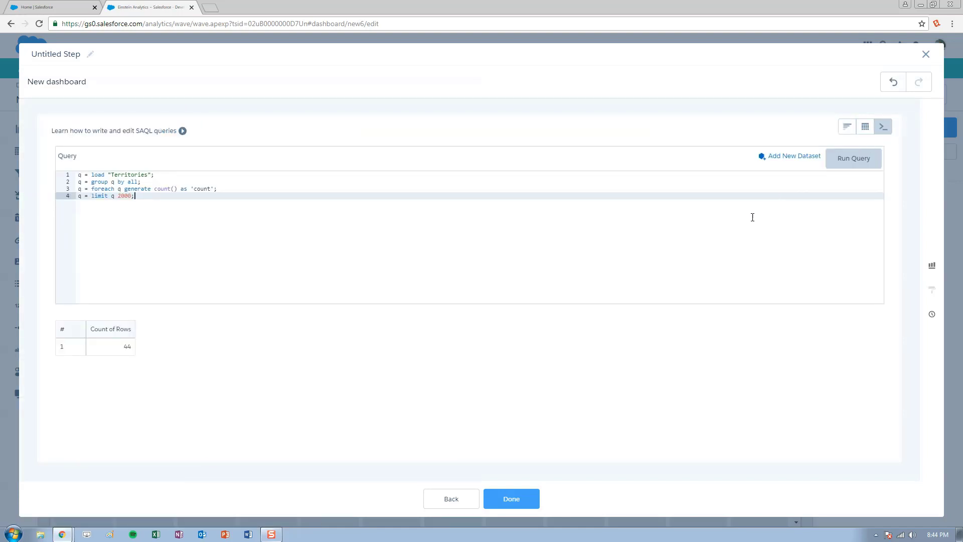
left_click(182, 131)
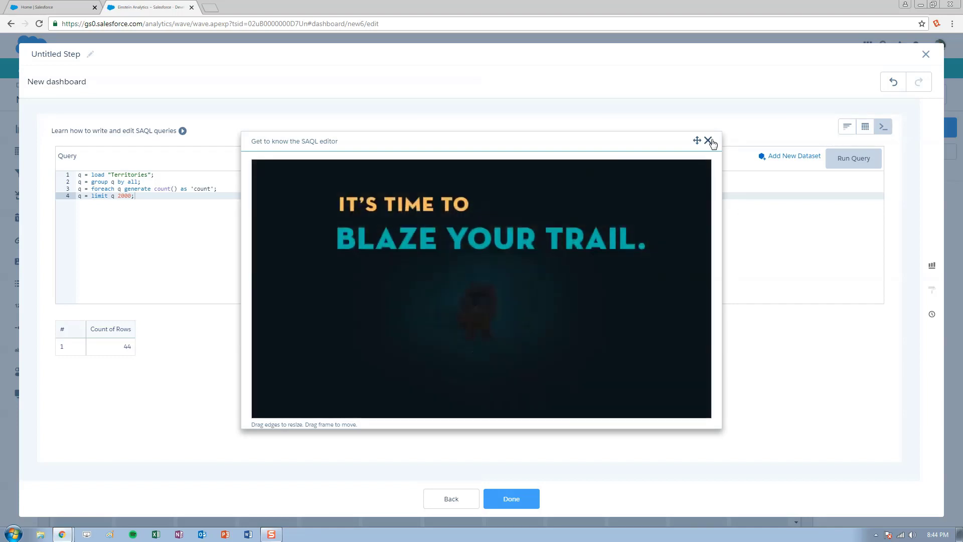
left_click(711, 142)
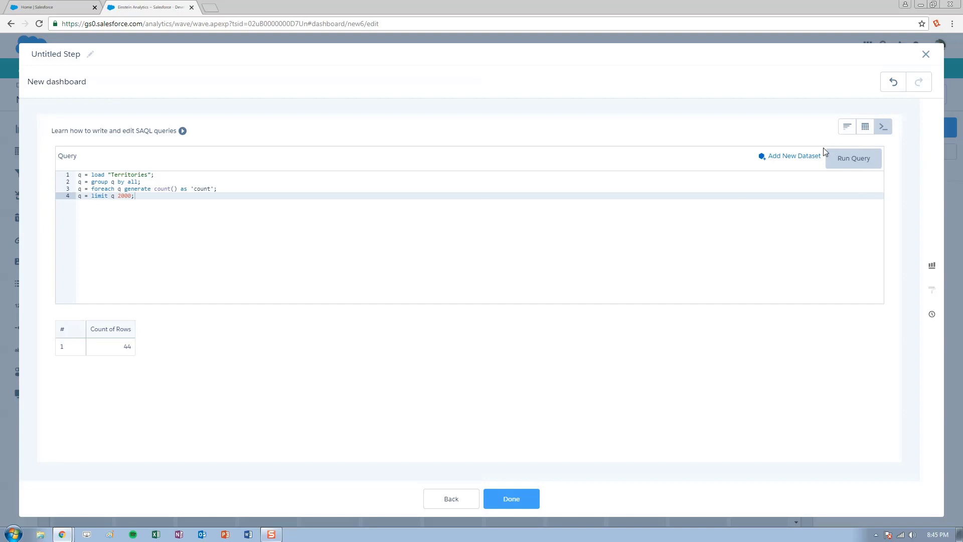
Step: Add the contacts_and_accounts dataset to the SAQL query and highlight its new load statement
left_click(794, 159)
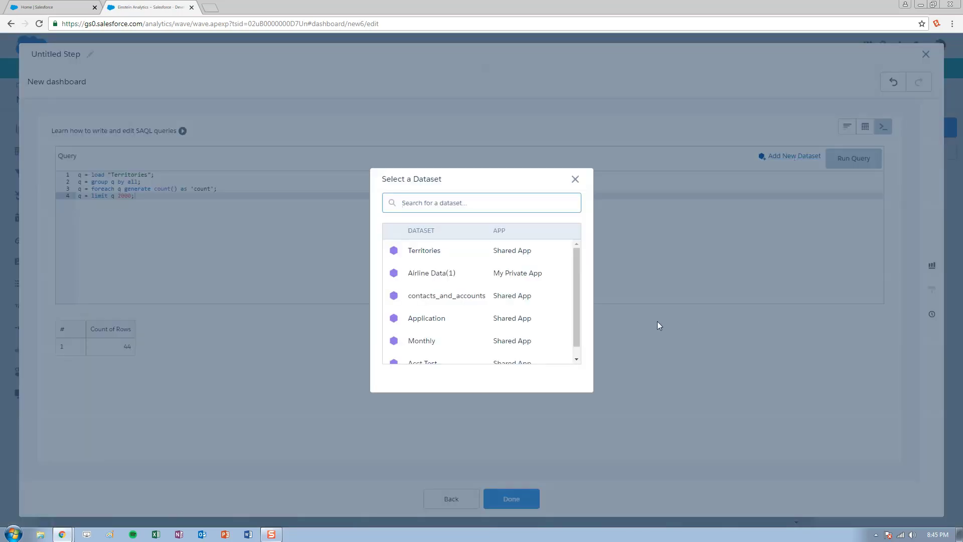
left_click(451, 299)
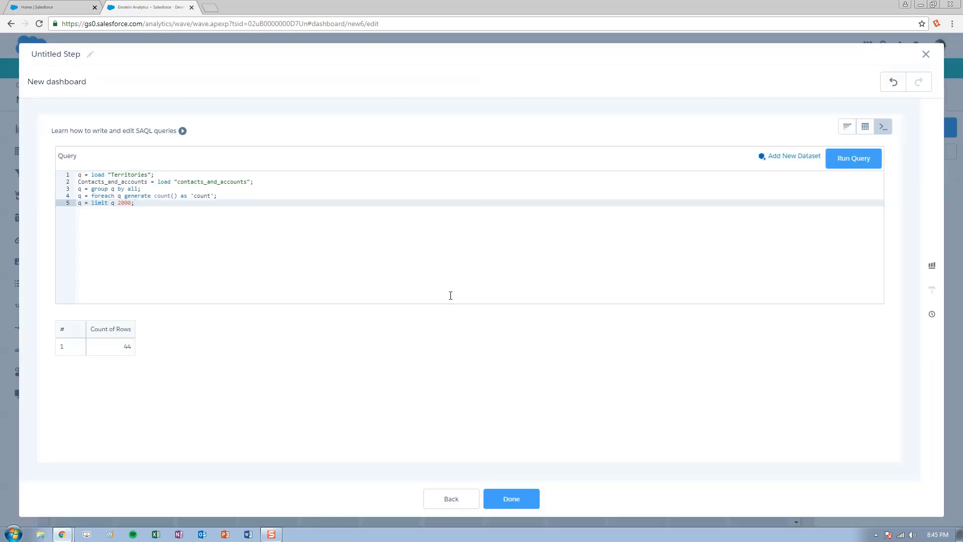
left_click_drag(254, 182, 71, 185)
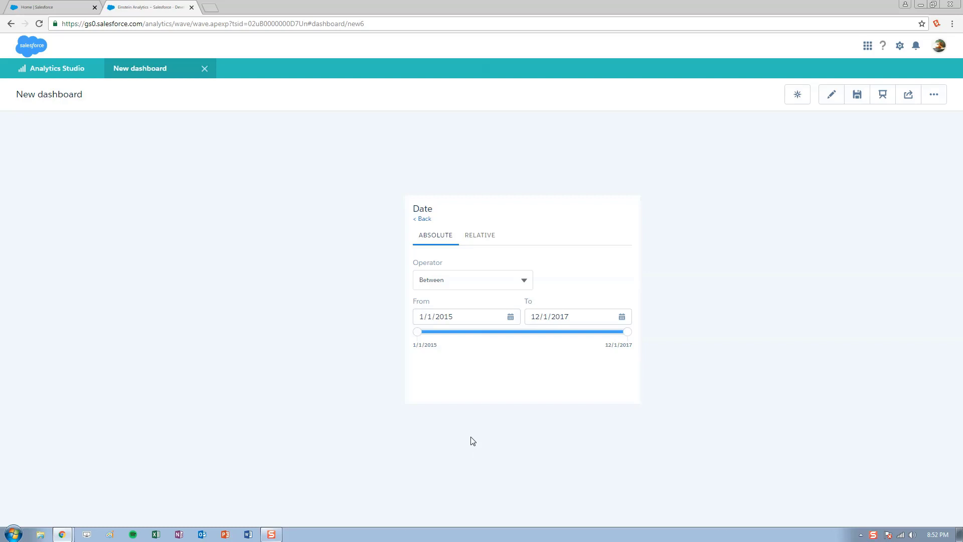
Step: Look through the Date widget's preset ranges from fiscal year to day, and return to the Custom range
left_click(428, 219)
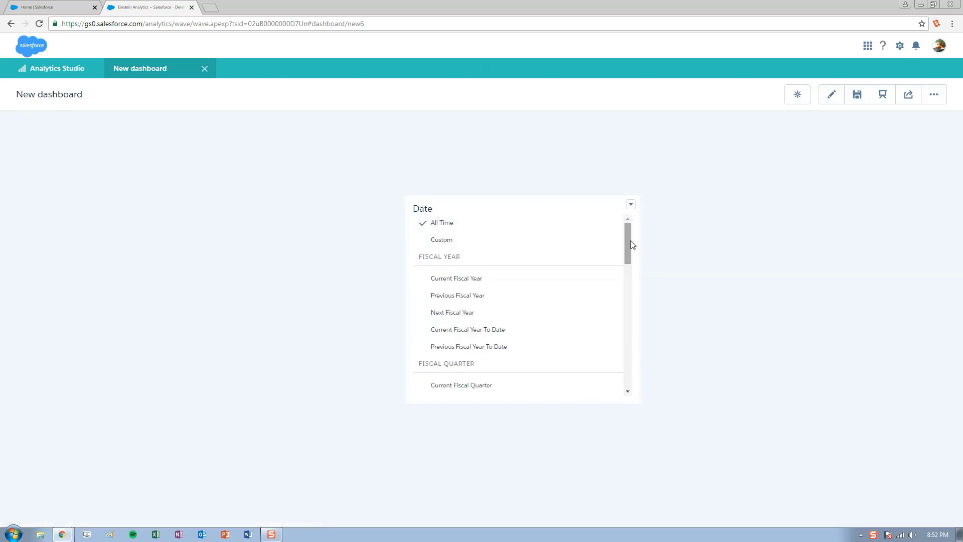
left_click_drag(628, 236, 622, 336)
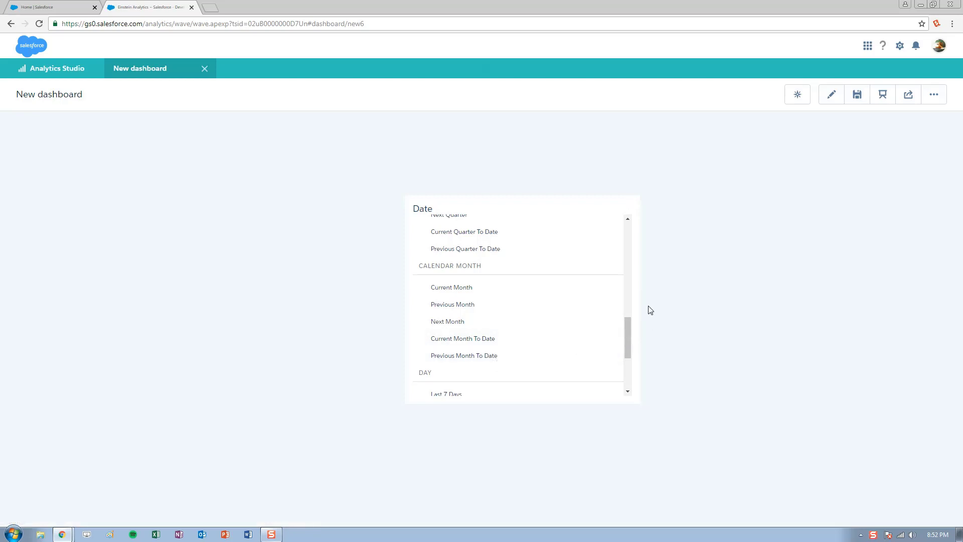
left_click_drag(630, 336, 641, 239)
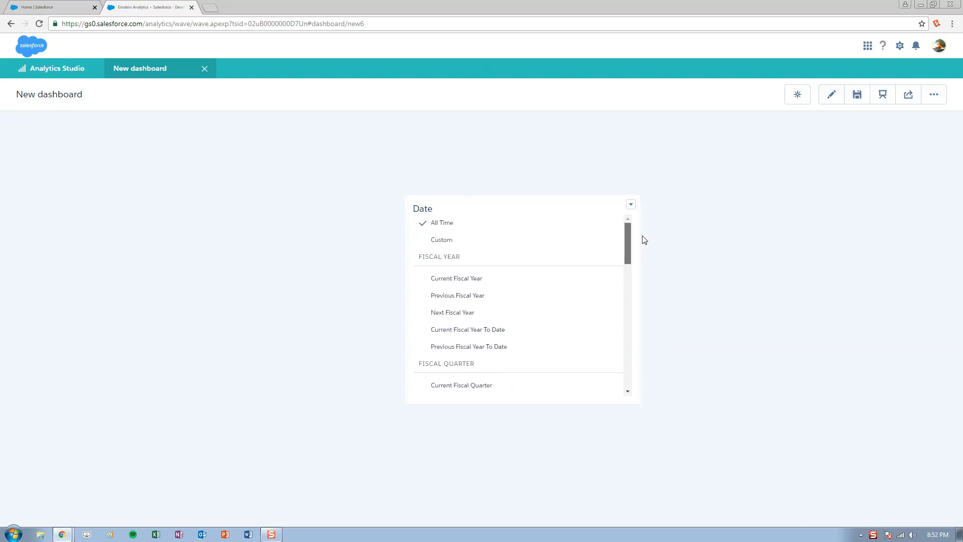
left_click(448, 240)
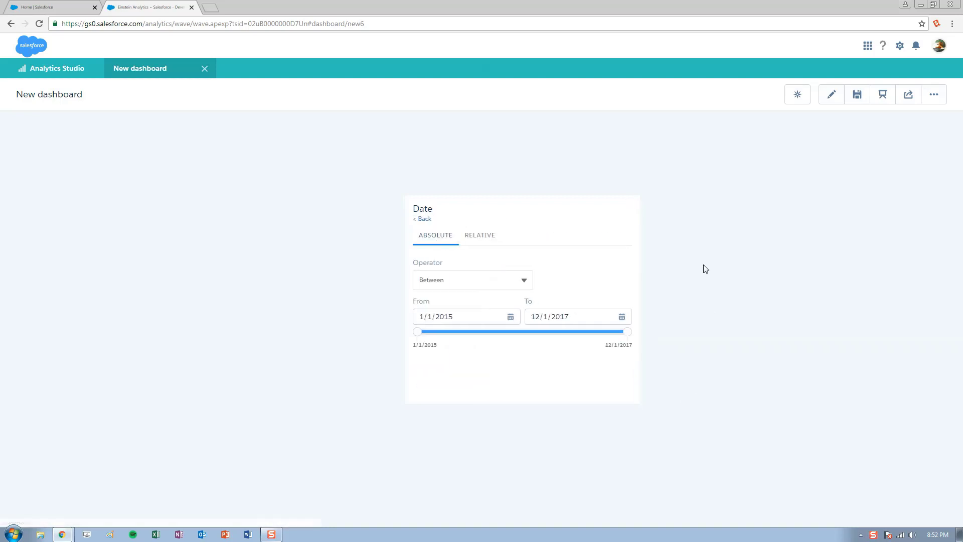
Step: Edit the dashboard to hide the Date widget's action menu, and preview the result
left_click(831, 95)
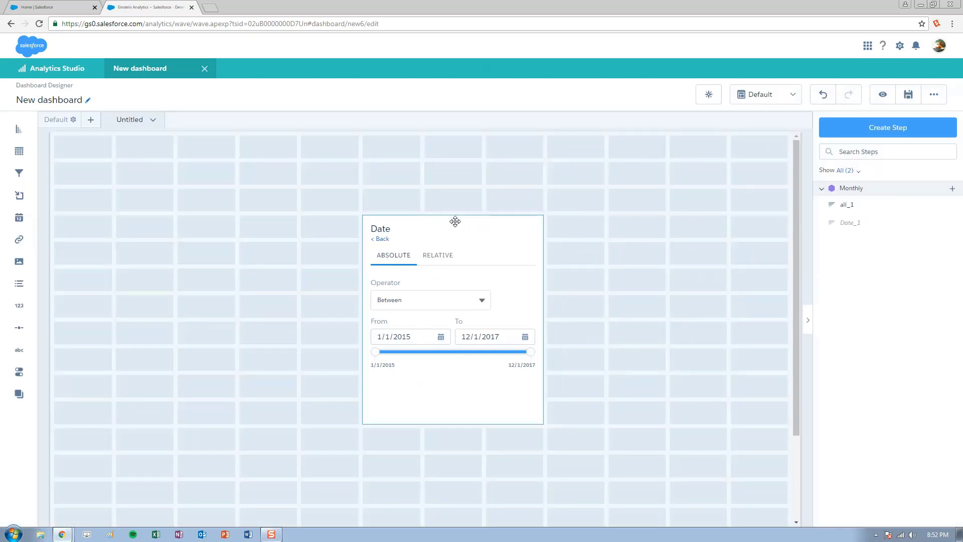
left_click(455, 221)
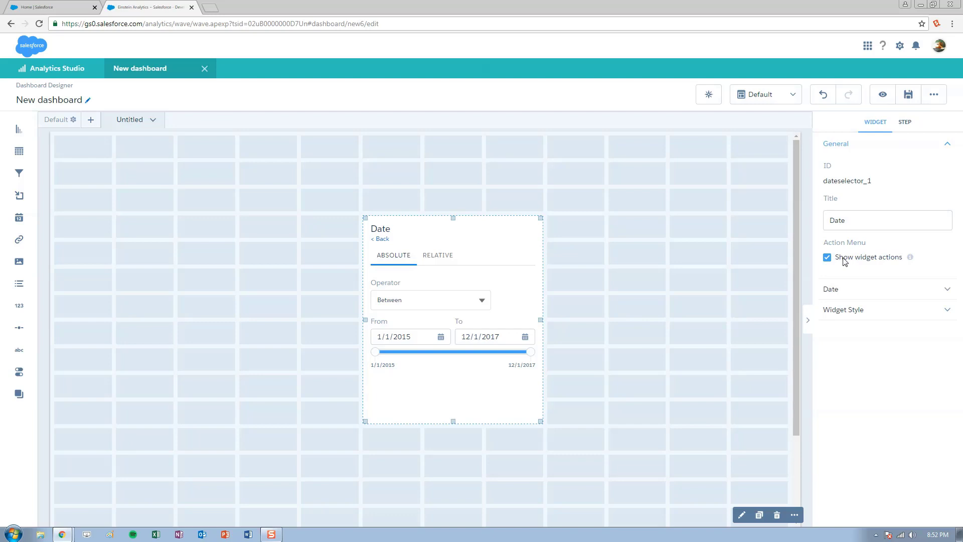
left_click(845, 260)
left_click(845, 260)
left_click(883, 95)
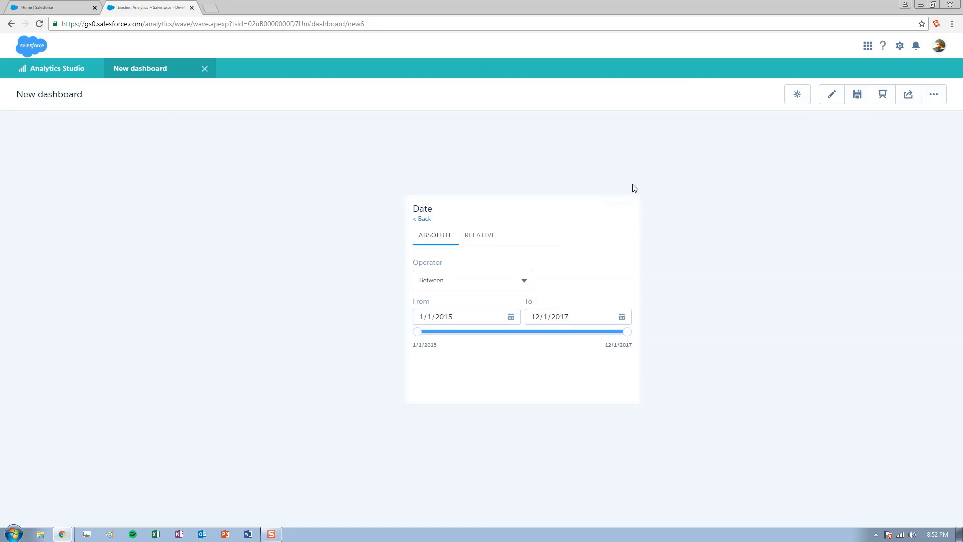
Step: Return to editing, turn the Date widget's action menu back on, and preview the dashboard
left_click(828, 100)
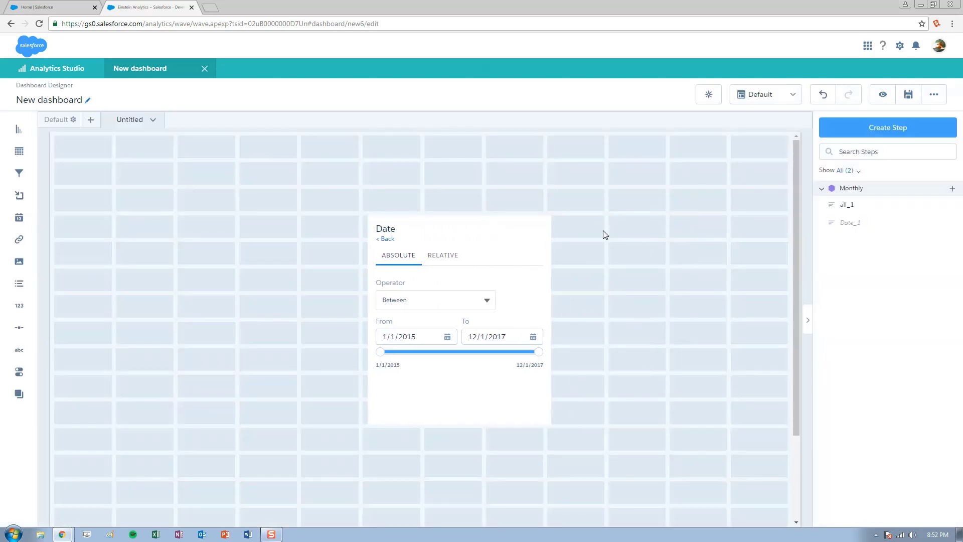
left_click(499, 232)
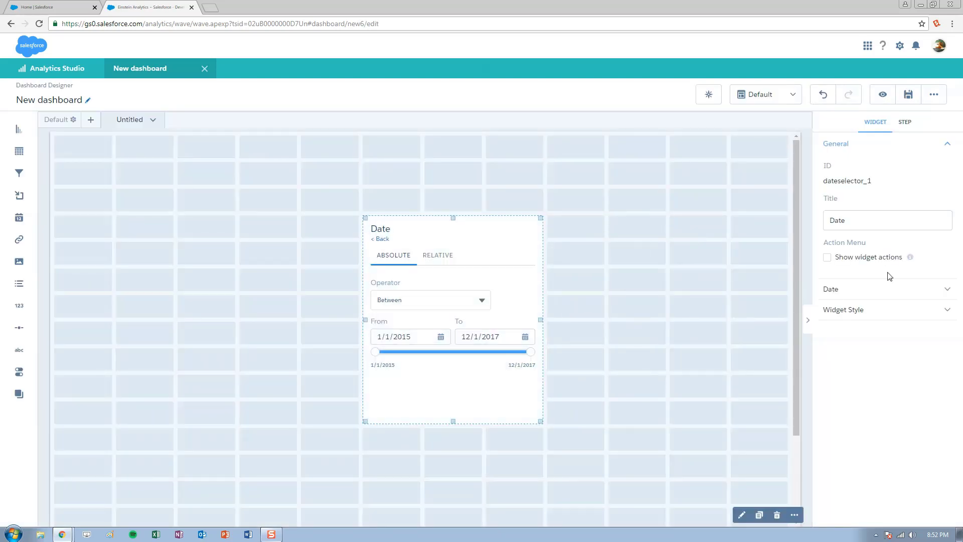
left_click(828, 260)
left_click(882, 95)
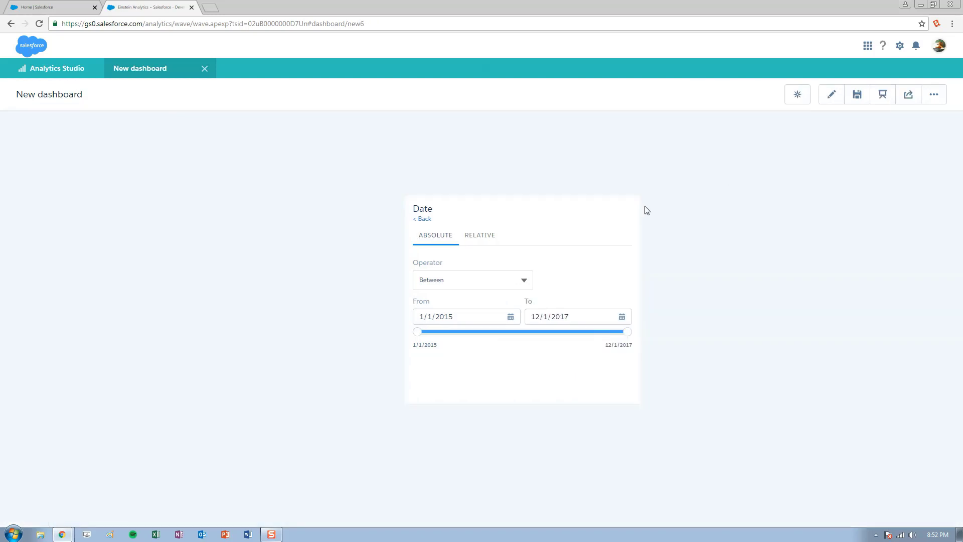
Step: Show the Date widget's details and examine the final query of its Date_1 step
left_click(631, 205)
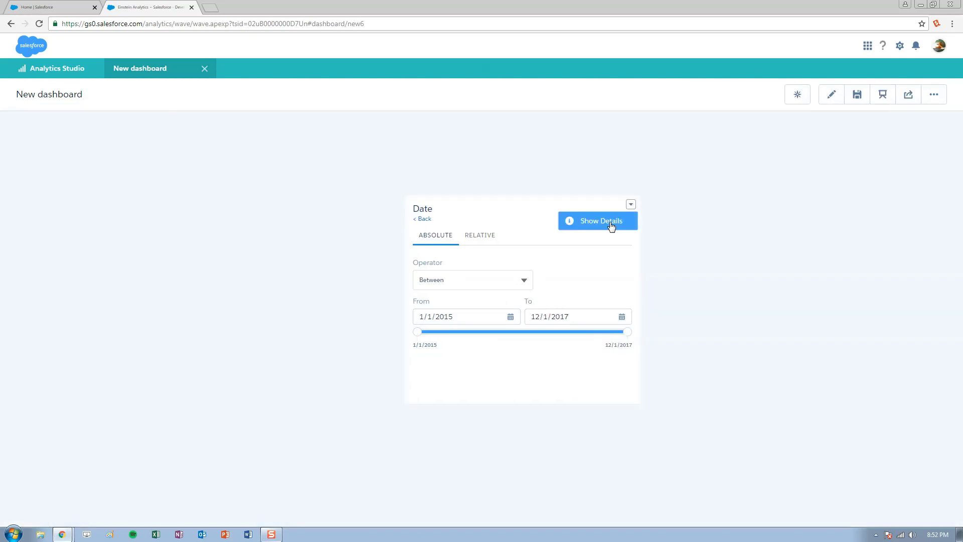
left_click(611, 223)
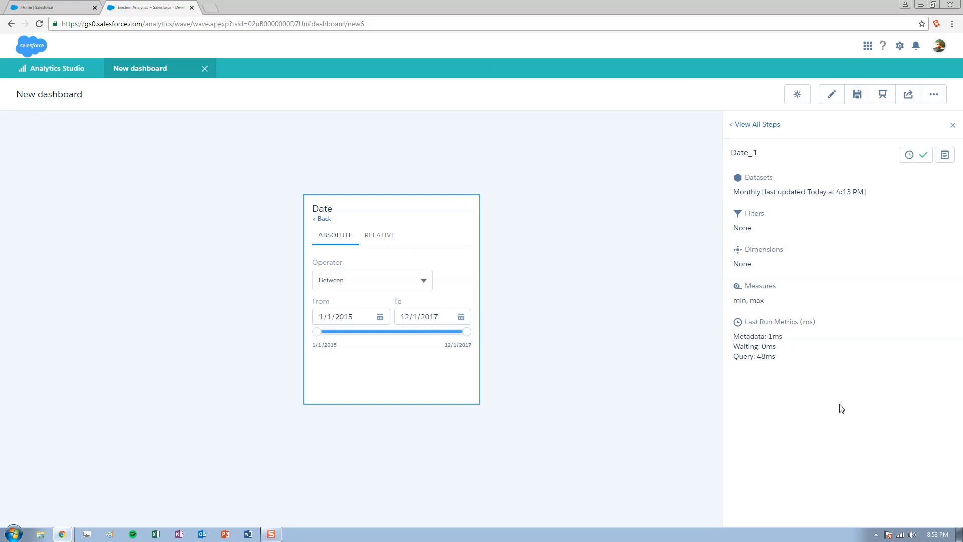
left_click(945, 155)
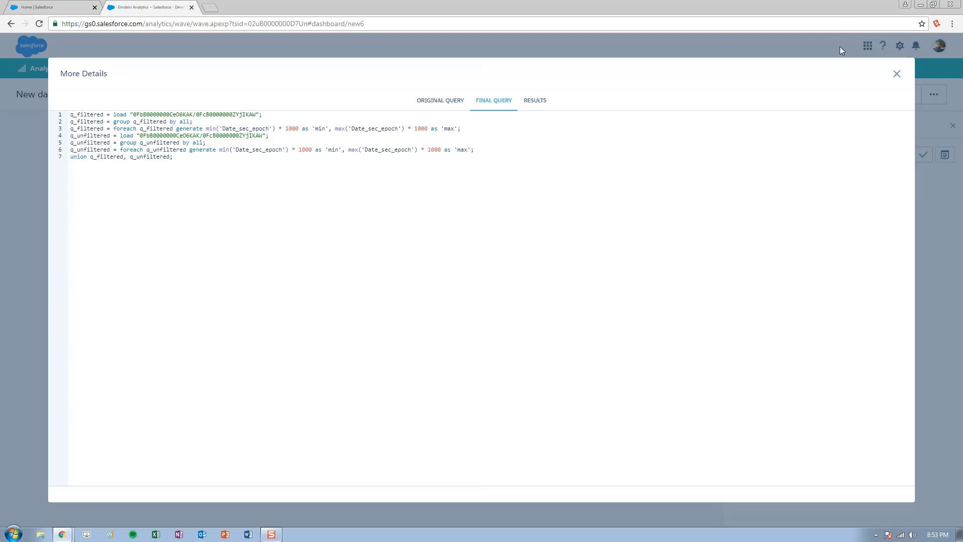
left_click(896, 76)
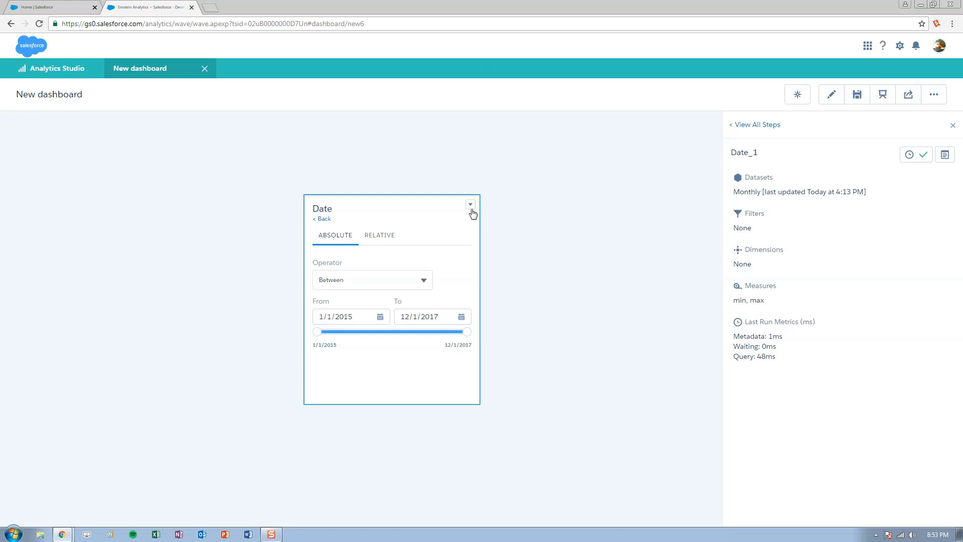
Step: Reopen the dashboard for editing and turn off Show widget actions for the Date widget
left_click(472, 210)
left_click(831, 94)
left_click(509, 260)
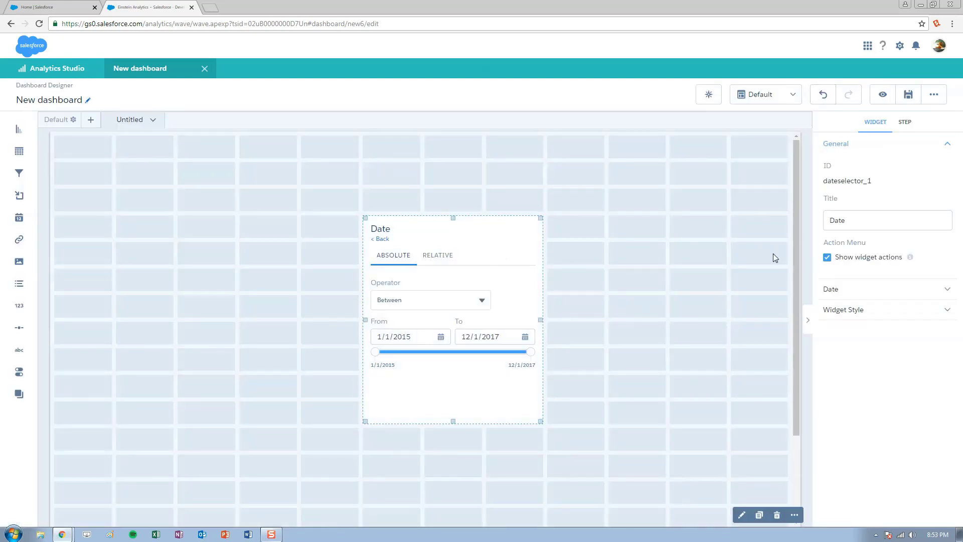
left_click(829, 258)
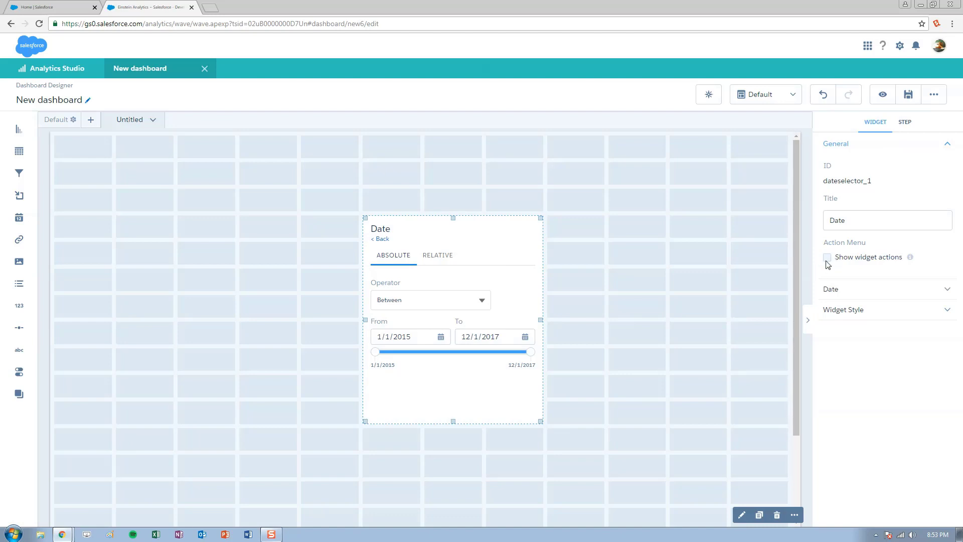
left_click(675, 296)
Step: Add a chart widget to the left of the Date widget, showing Count of Rows from the Monthly dataset
left_click_drag(19, 129, 226, 270)
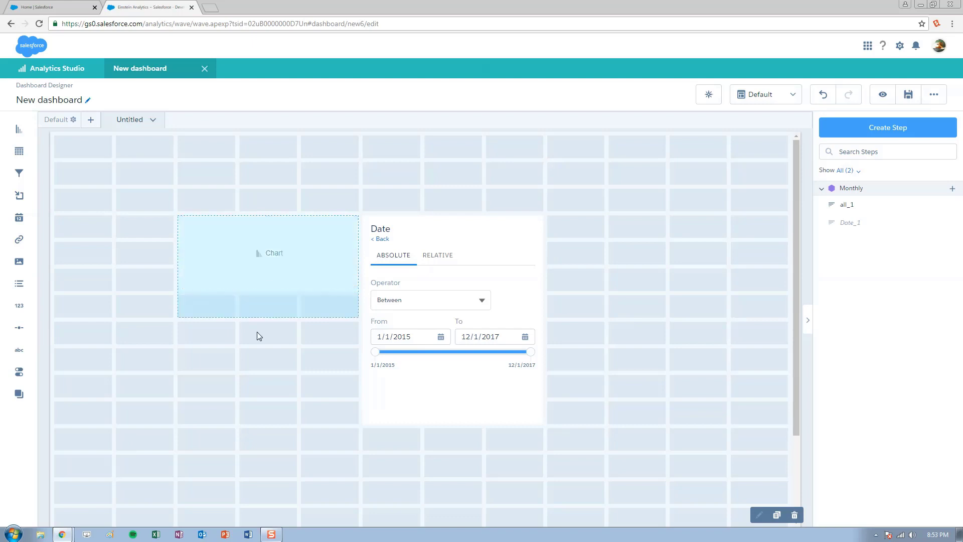
left_click(260, 344)
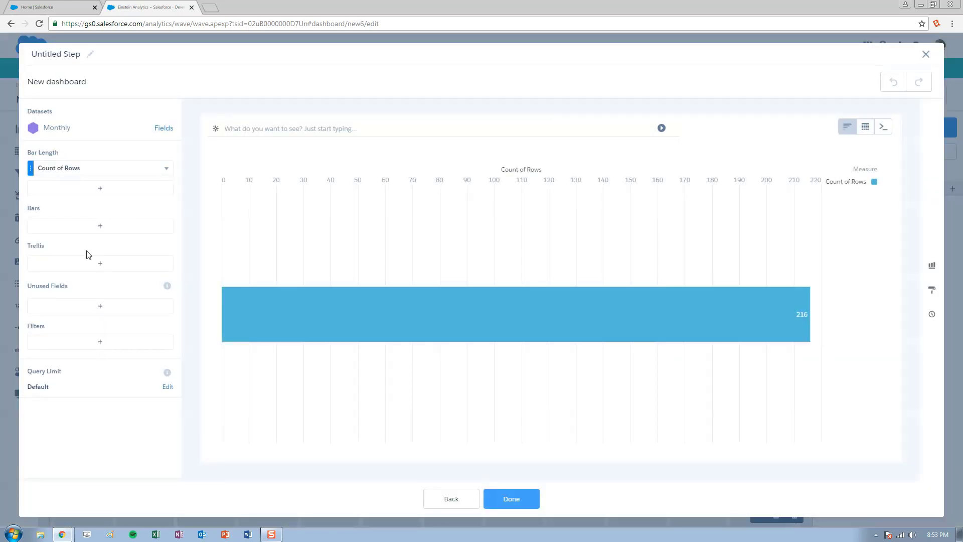
left_click(510, 508)
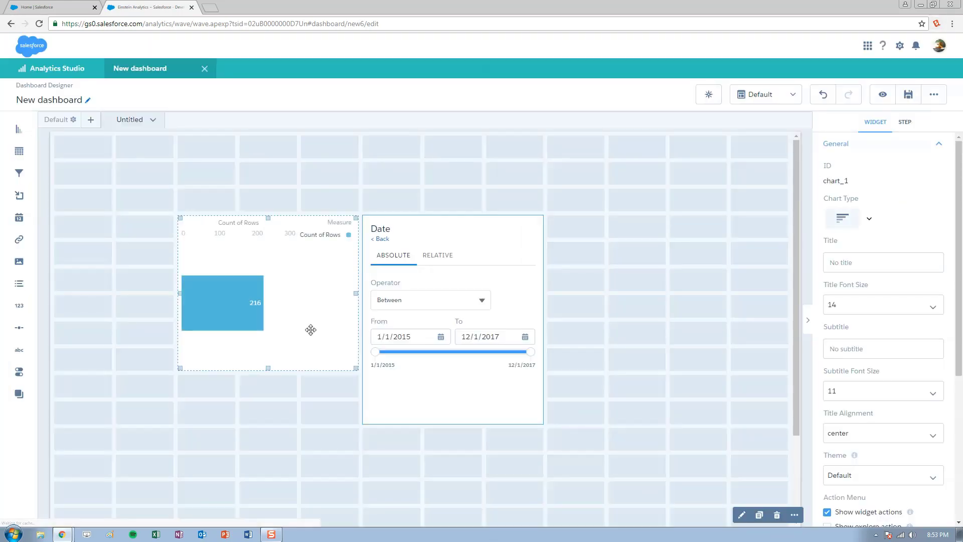
Step: Review the chart widget's action menu settings and the properties of the Default layout
scroll(871, 303, "down", 5)
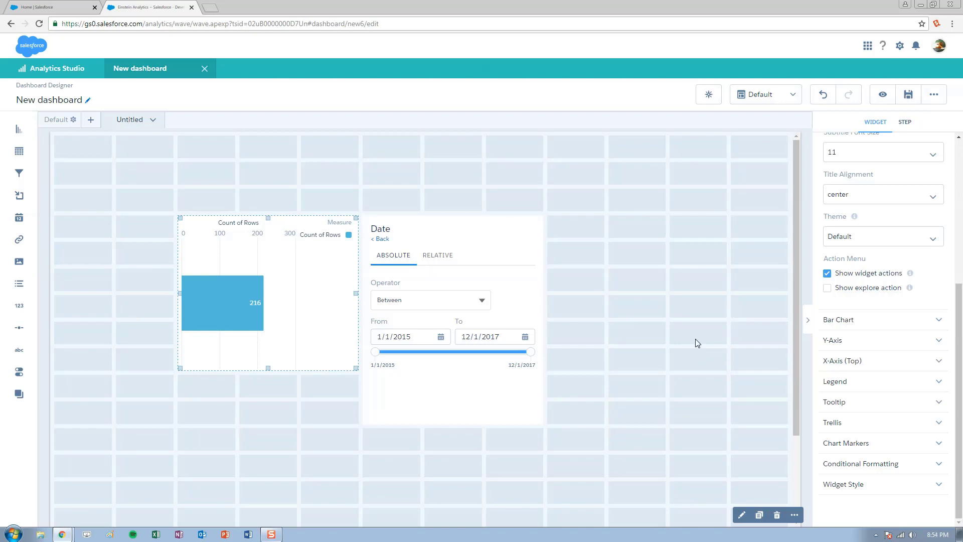
left_click(703, 225)
left_click(751, 95)
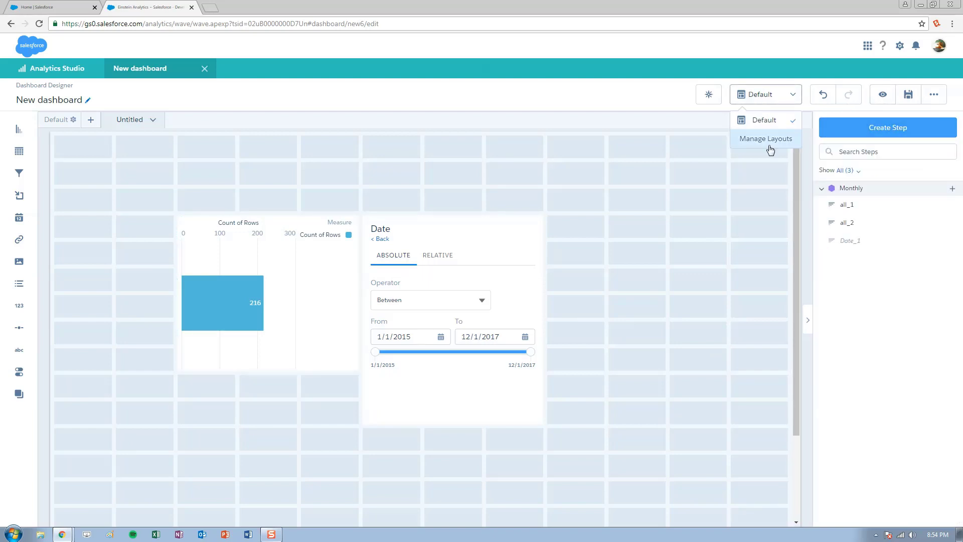
left_click(772, 126)
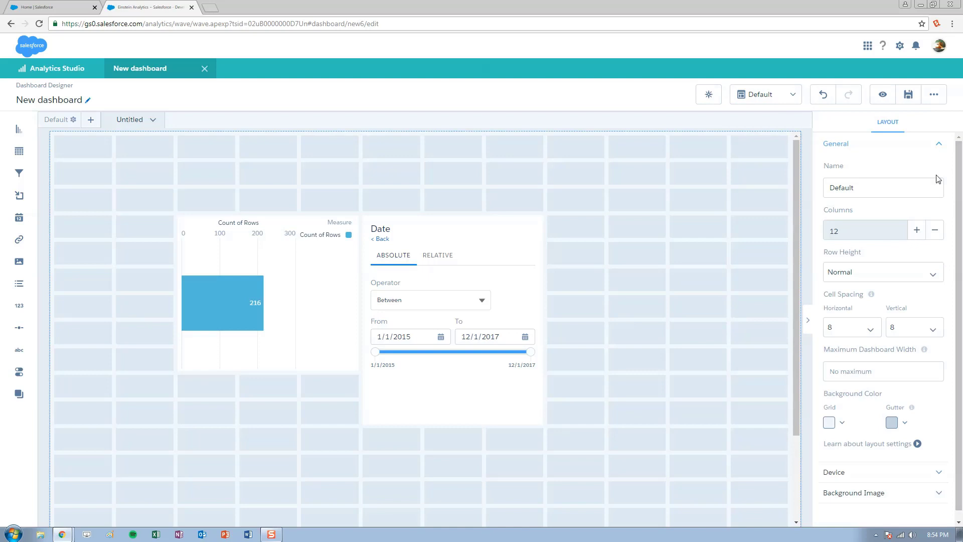
left_click(773, 196)
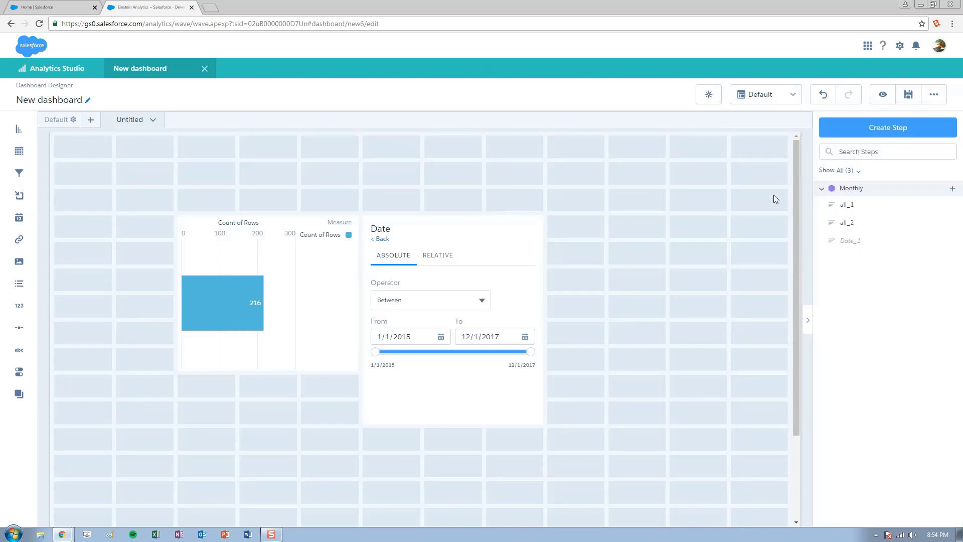
Step: Examine the Manage Layouts dialog and close it without generating a layout
left_click(754, 94)
left_click(742, 146)
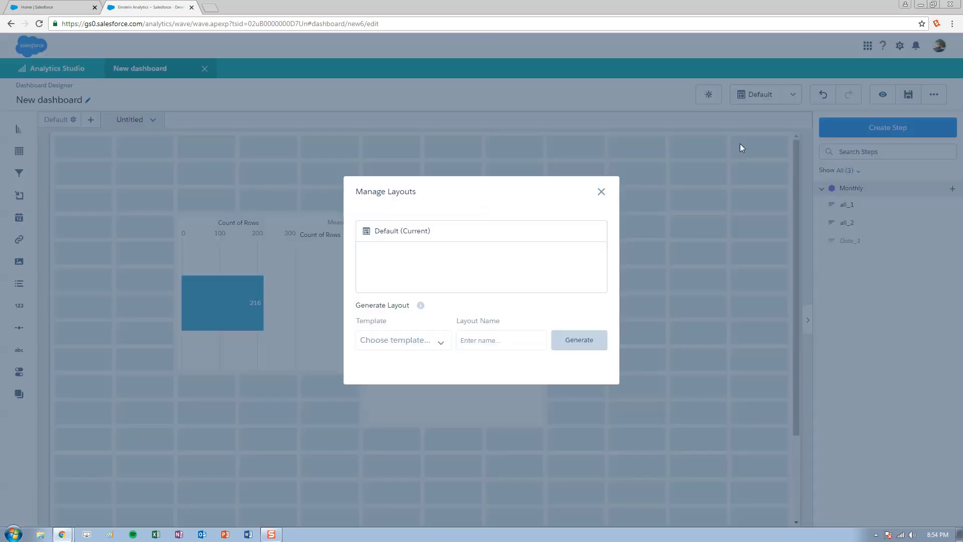
left_click(601, 191)
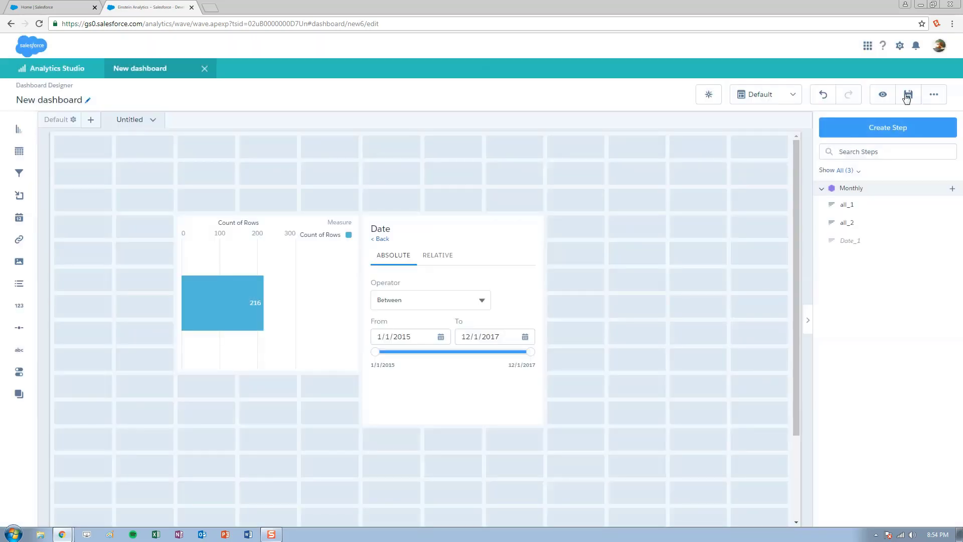
Step: Show the dashboard properties and check the information on the Timezone Enabled option
left_click(934, 95)
left_click(892, 120)
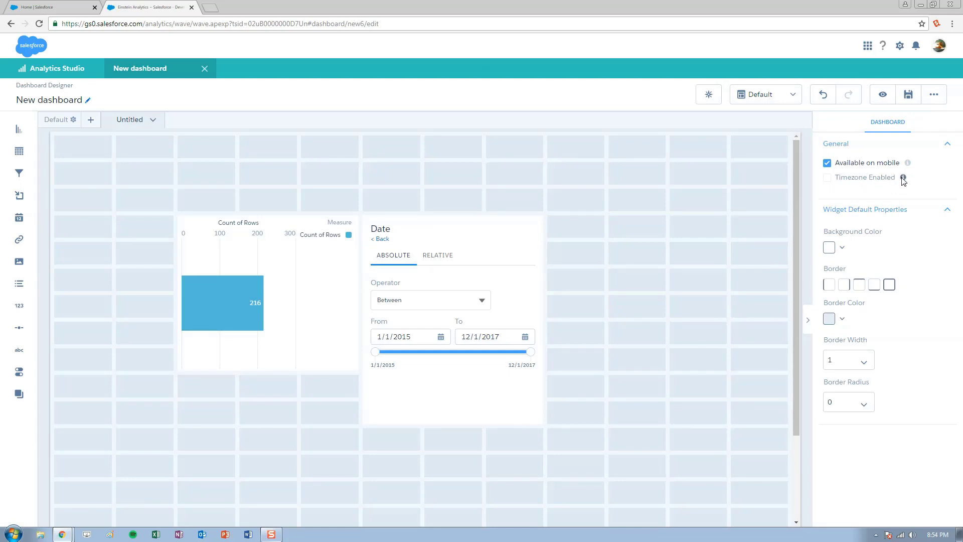
mouse_move(903, 179)
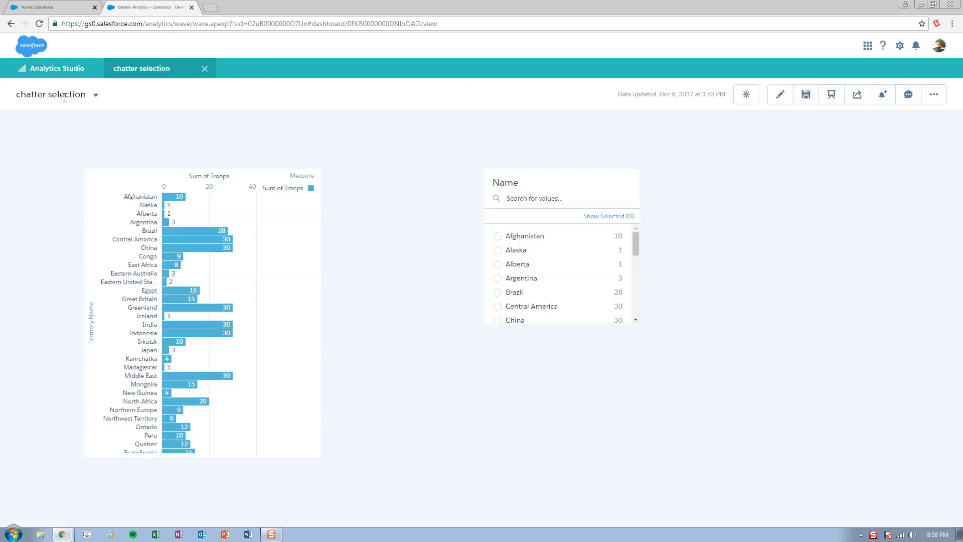
Step: Switch from the chatter selection dashboard to the conditional highlighting lens through the list of assets beside its title
left_click(96, 98)
mouse_move(175, 127)
left_mouse_down()
mouse_move(170, 159)
mouse_move(177, 116)
left_mouse_up()
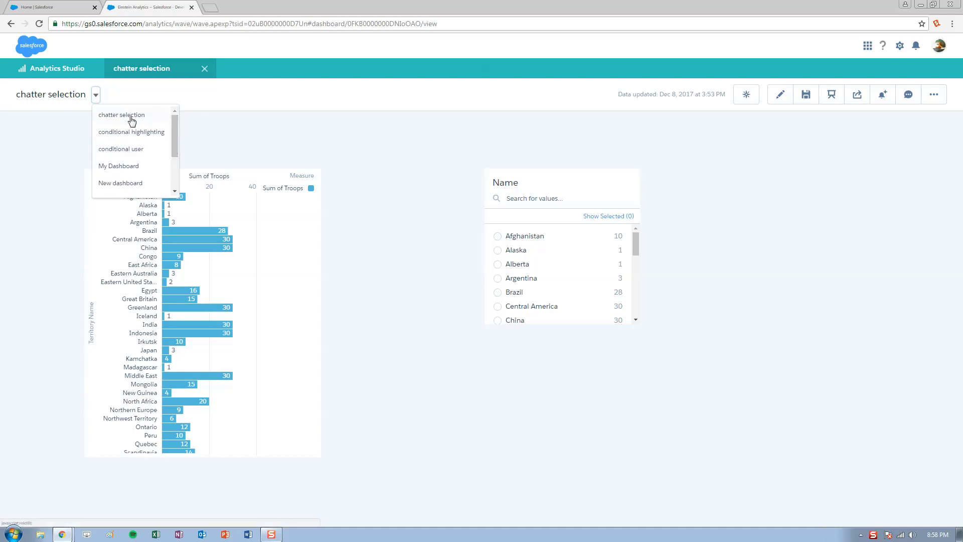
left_click(129, 141)
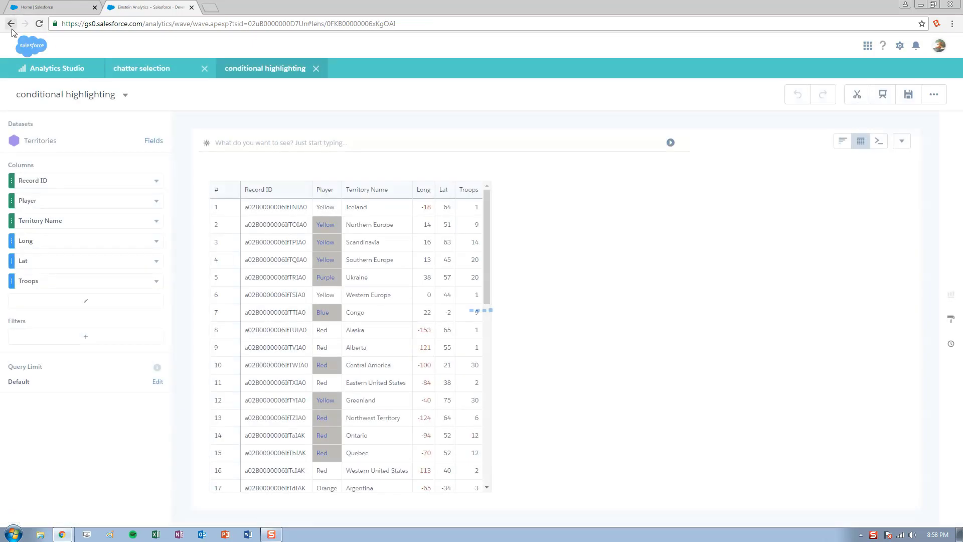
Step: Switch back to the chatter selection dashboard and close the conditional highlighting lens
left_click(126, 95)
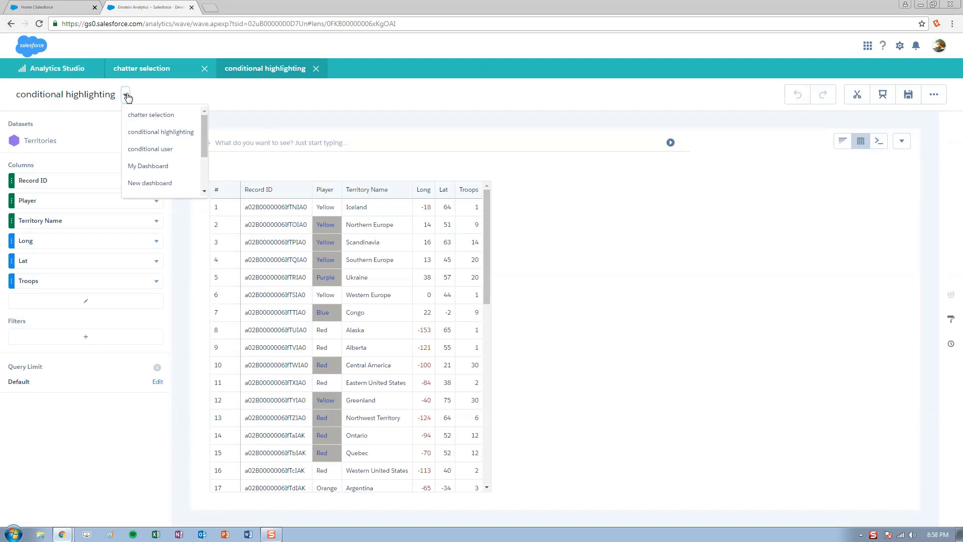
left_click(147, 116)
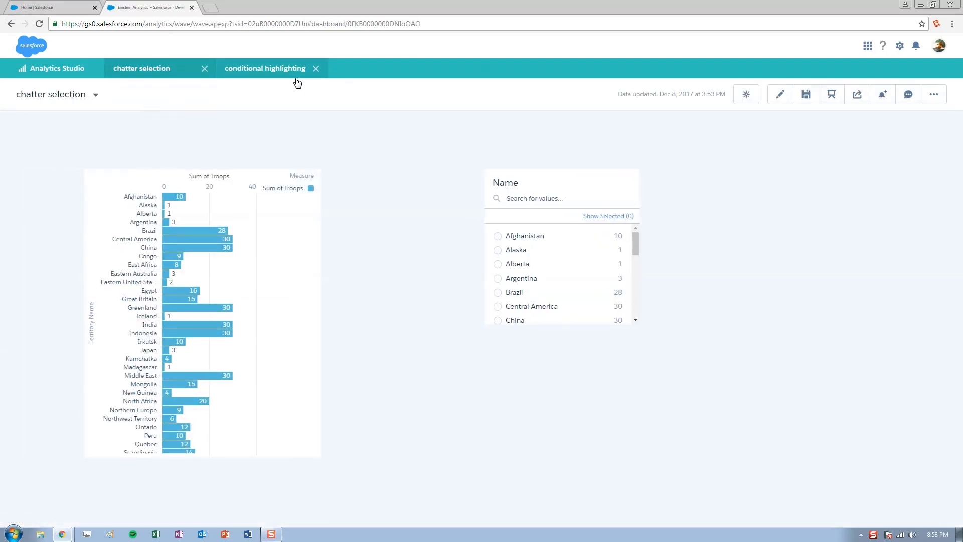
left_click(316, 69)
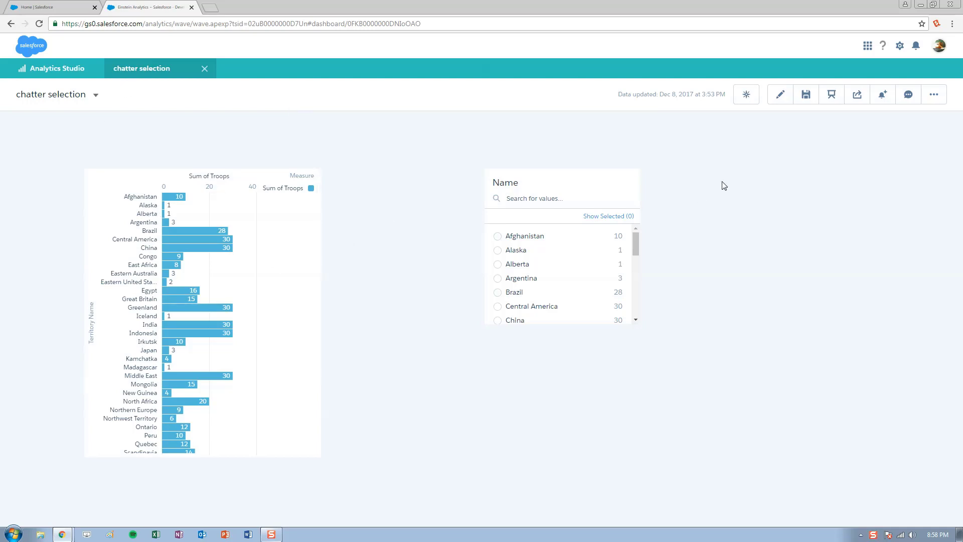
Step: Present the chatter selection dashboard in full screen, inspect several territory bars' details, and exit full screen
left_click(832, 94)
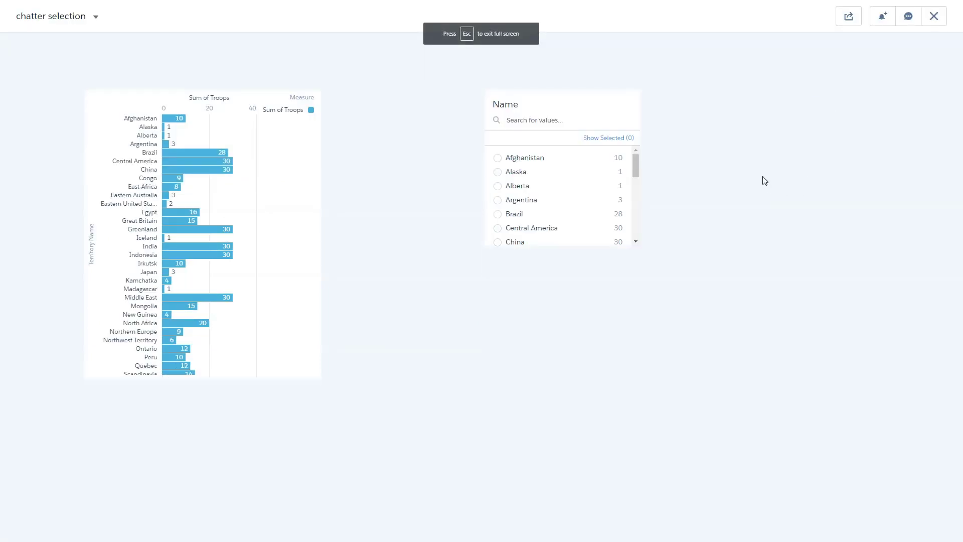
mouse_move(183, 159)
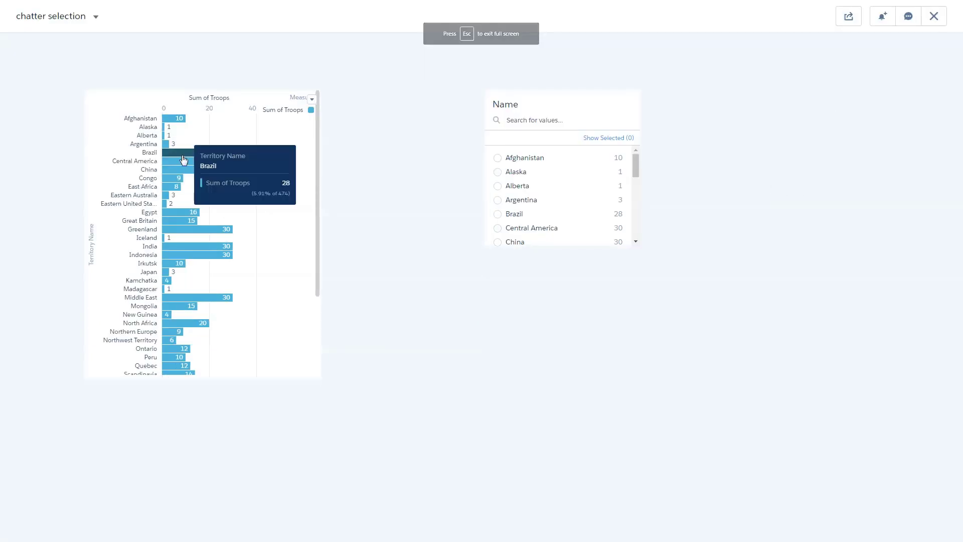
mouse_move(194, 231)
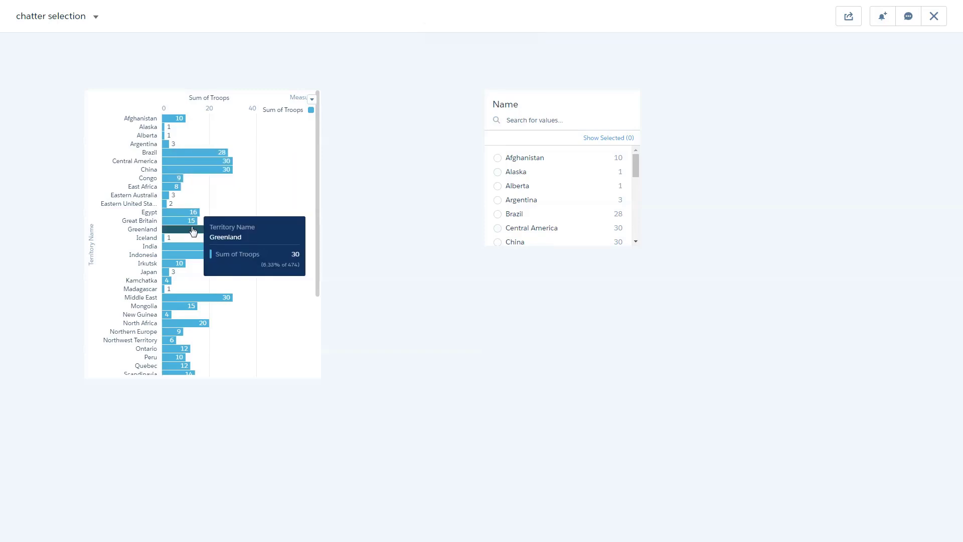
mouse_move(193, 260)
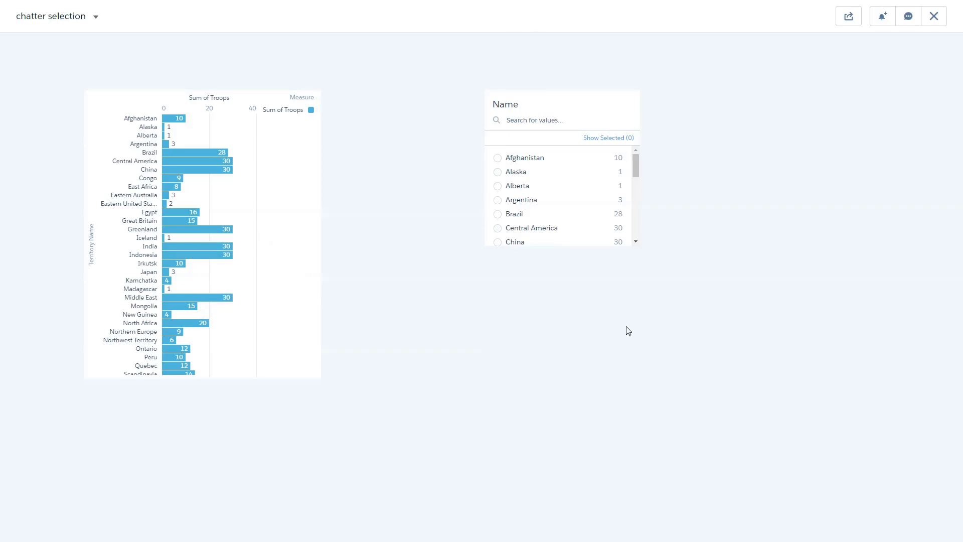
key("Escape")
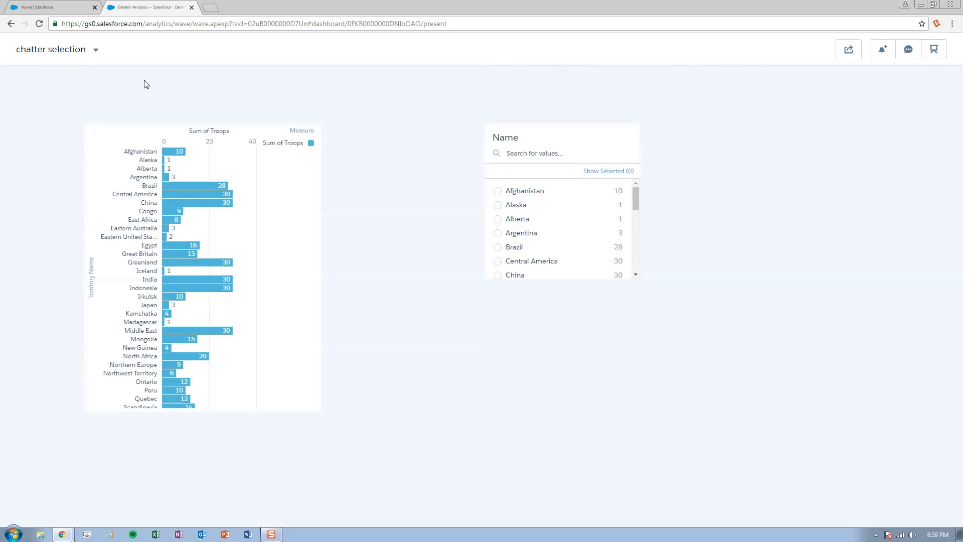
Step: Switch to My Dashboard while presenting, show it in full screen, and leave presentation mode
left_click(96, 50)
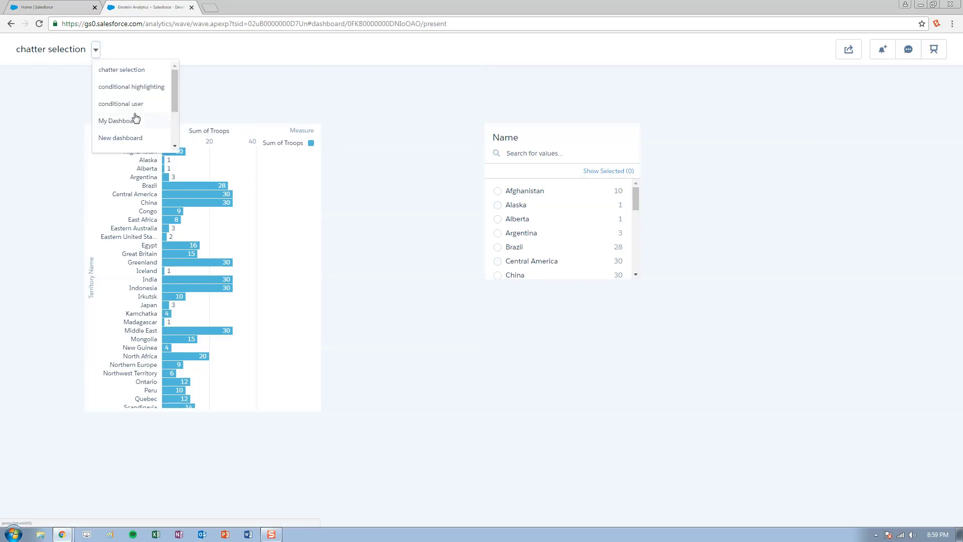
left_click(115, 125)
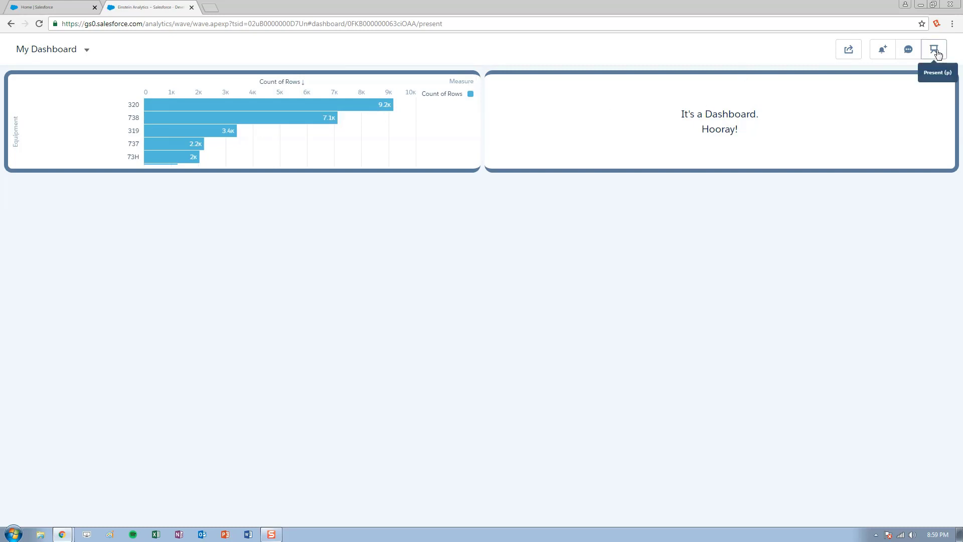
left_click(938, 54)
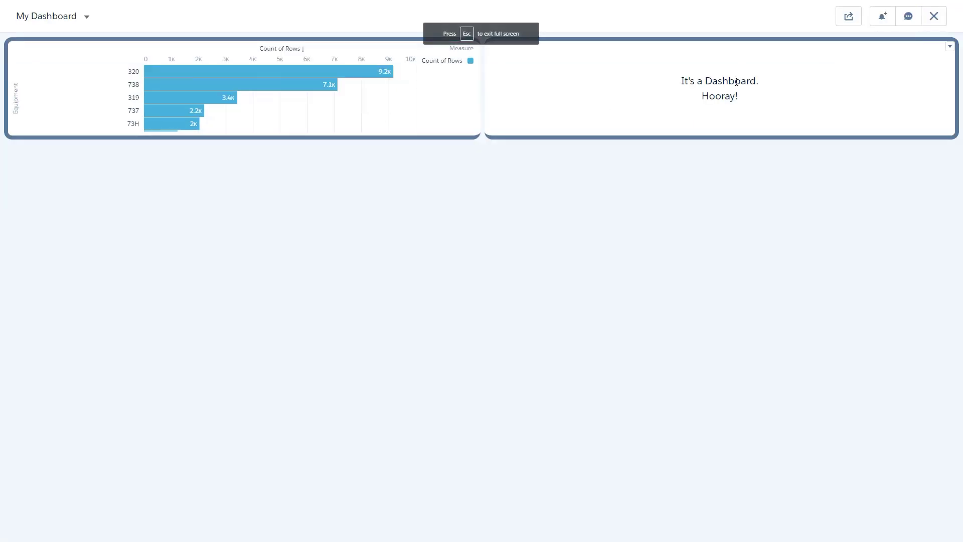
left_click(938, 18)
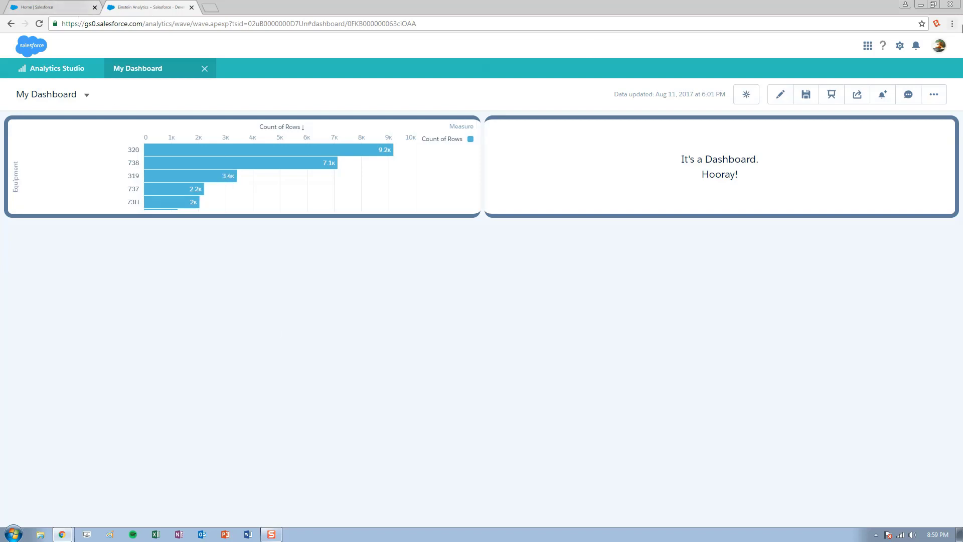
Step: Open the Data Manager and go from its monitor page to Dataflows & Recipes
left_click(900, 45)
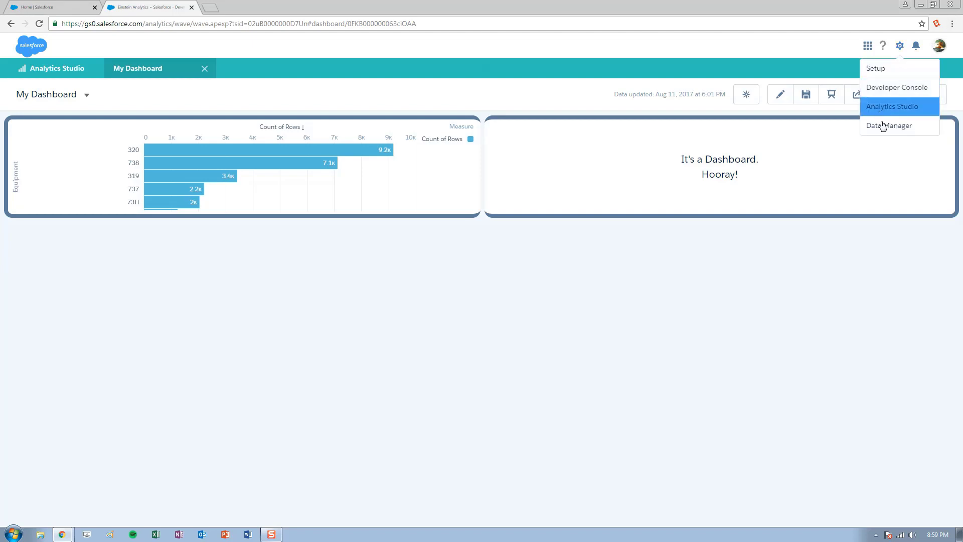
left_click(883, 126)
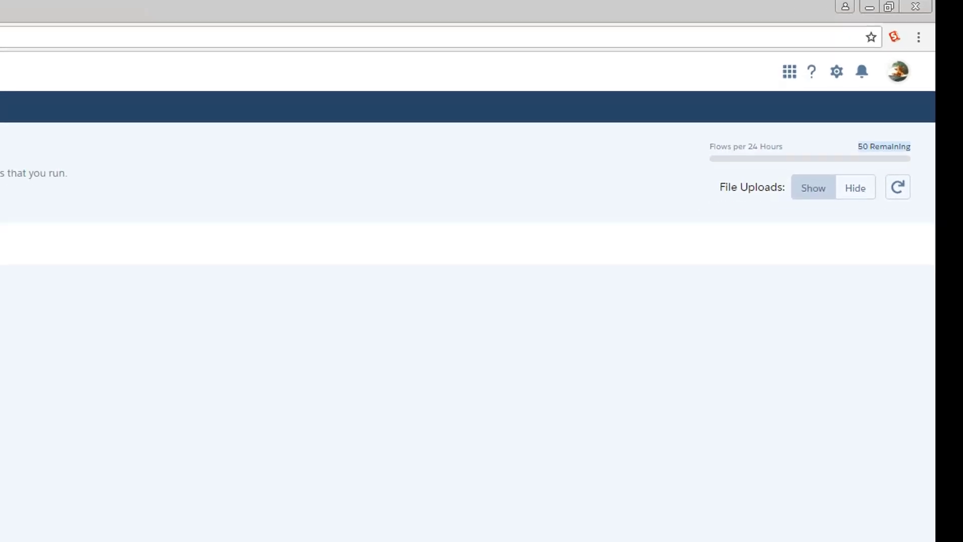
left_click(49, 131)
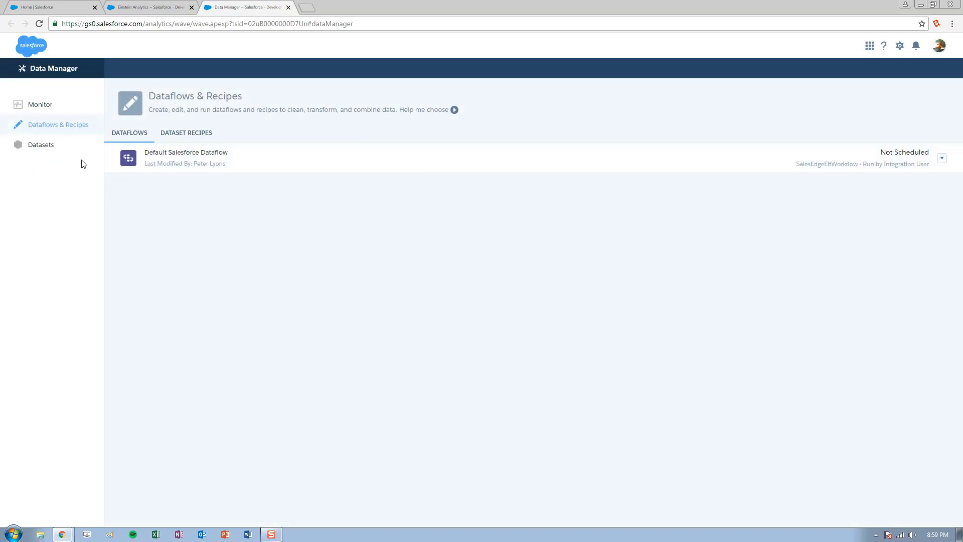
Step: List the published datasets and open Airline Data(1) for editing
left_click(41, 148)
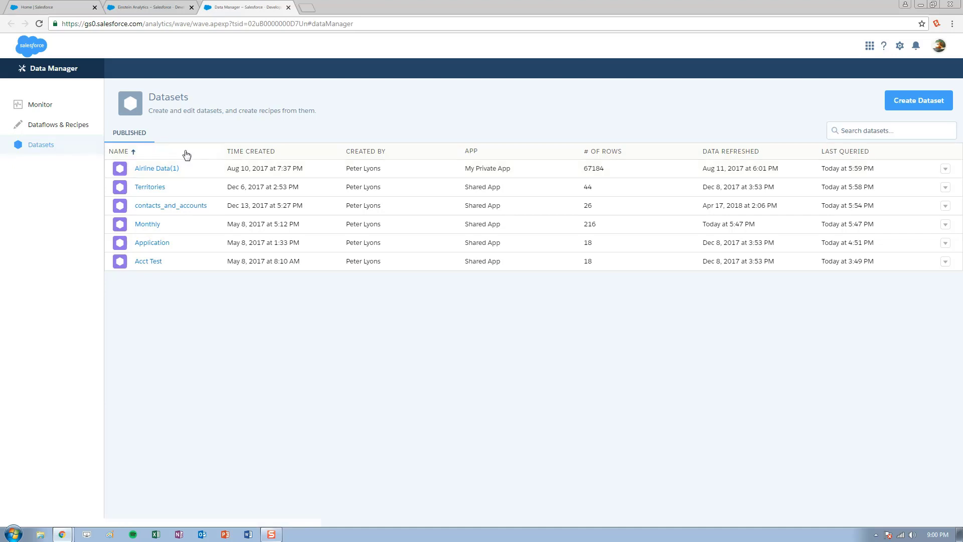
left_click(945, 168)
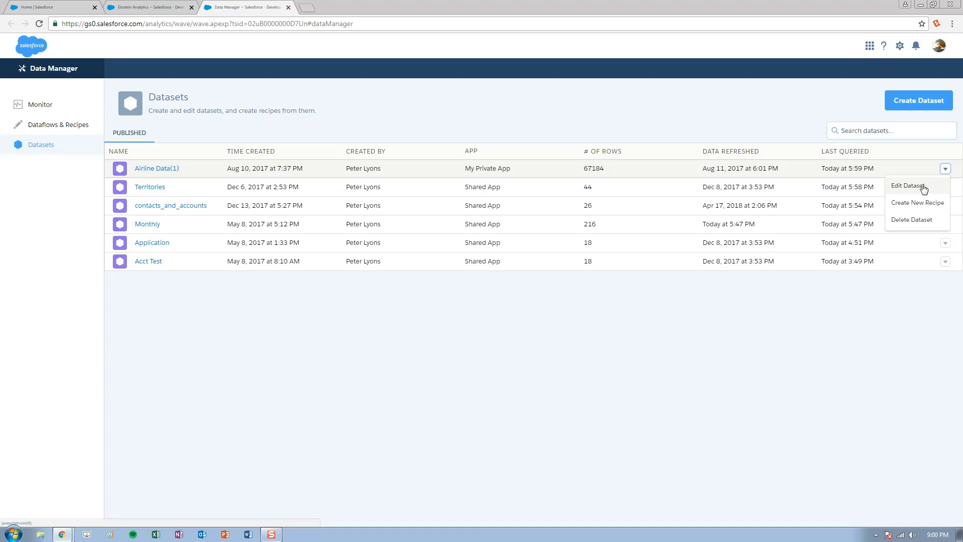
left_click(923, 187)
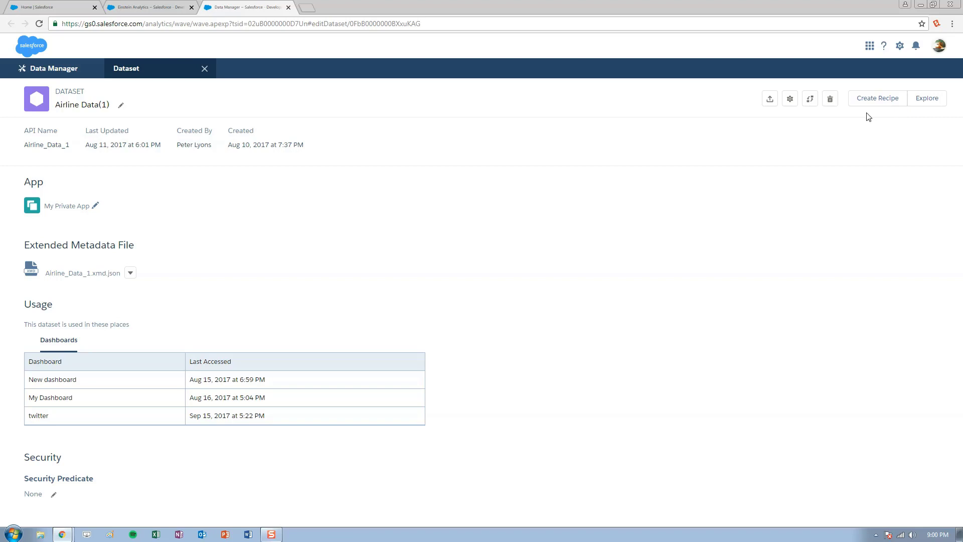
Step: Examine the action configuration dialog of the Airline Data(1) dataset and cancel it
left_click(791, 100)
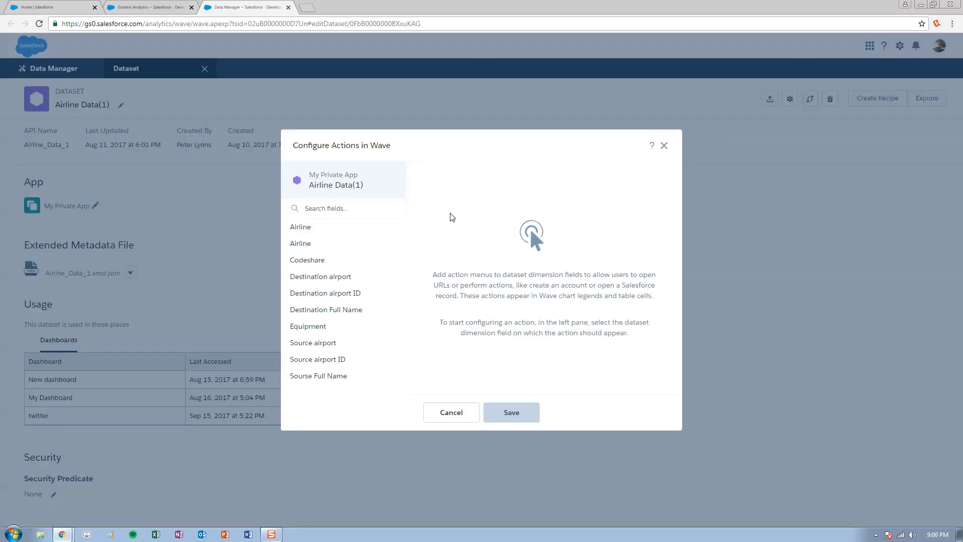
left_click_drag(415, 149, 369, 145)
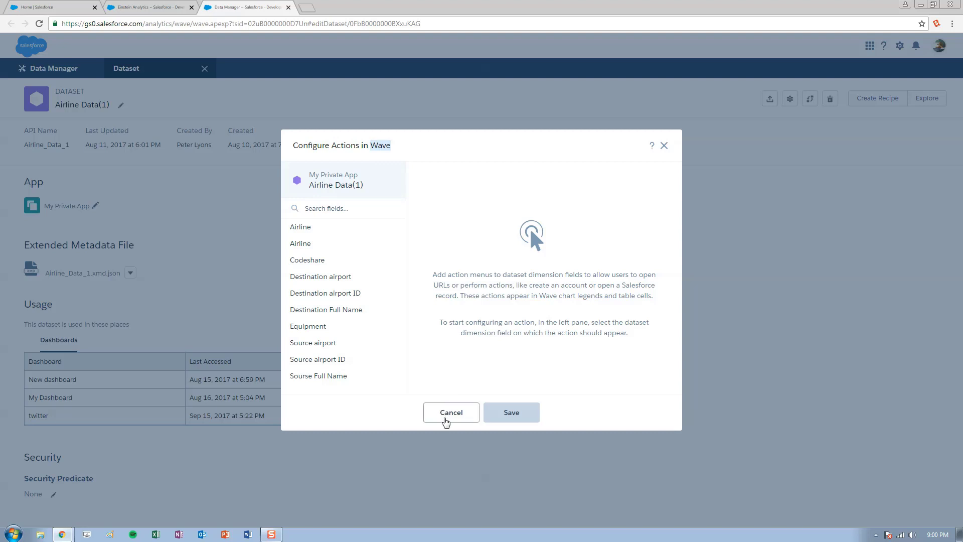
left_click(445, 417)
Step: Create a recipe named "winter 19" from the Airline Data(1) dataset
left_click(884, 98)
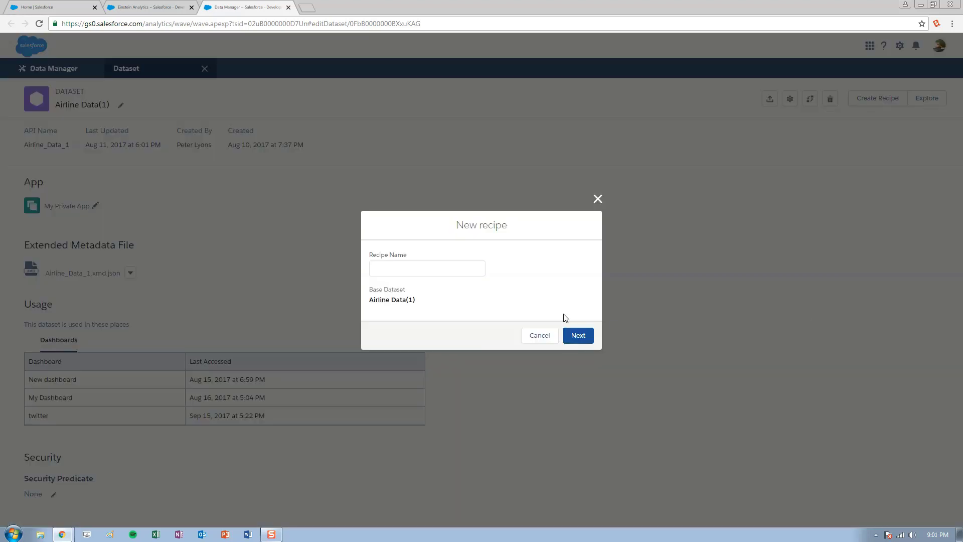
left_click(407, 274)
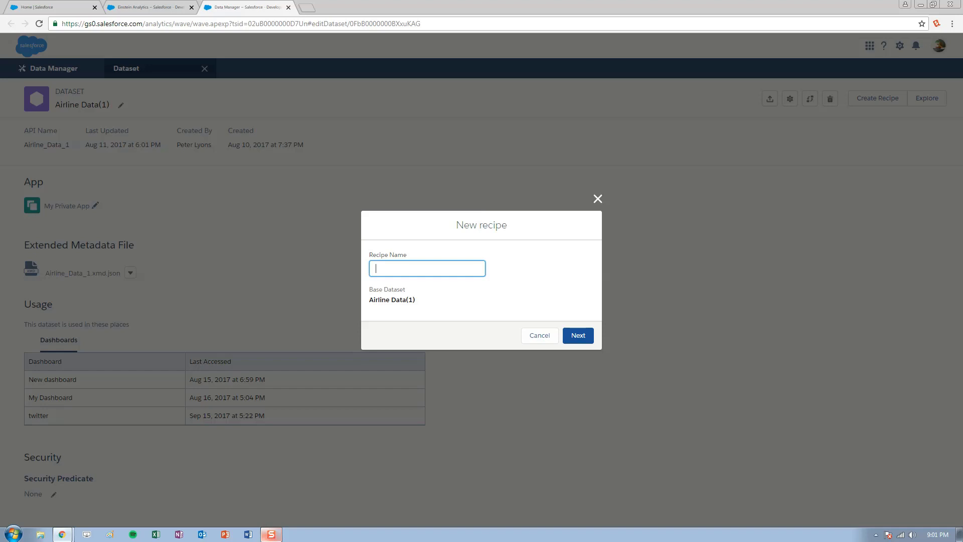
type("winter 19")
left_click(578, 337)
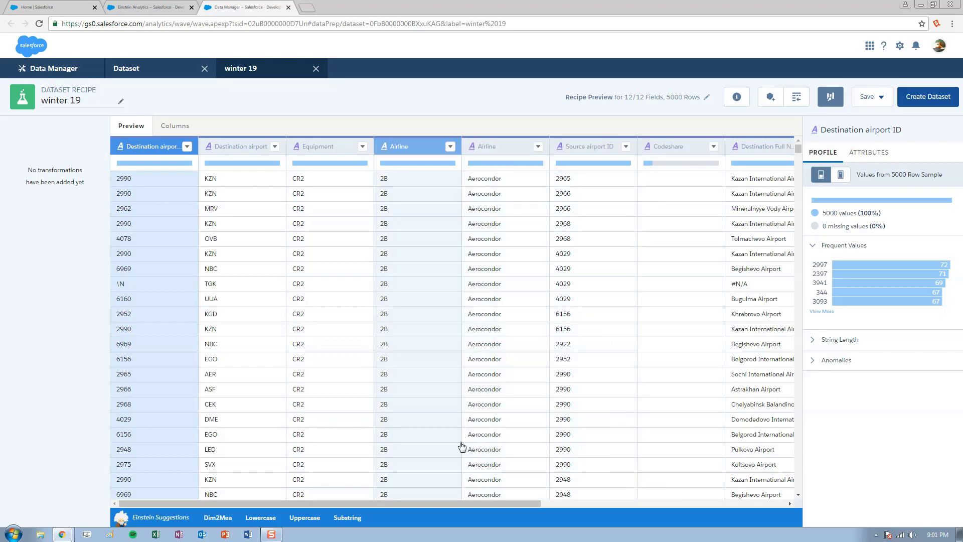
Step: In the recipe preview, view the Source airport ID column's transformation options and the second Airline column's large-sample profile and attributes
left_click_drag(469, 502, 410, 498)
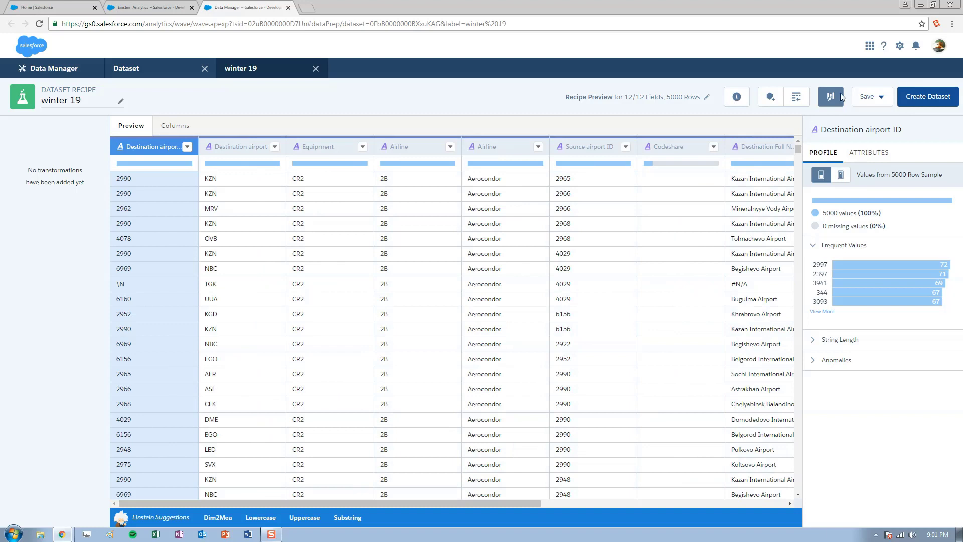
left_click(627, 146)
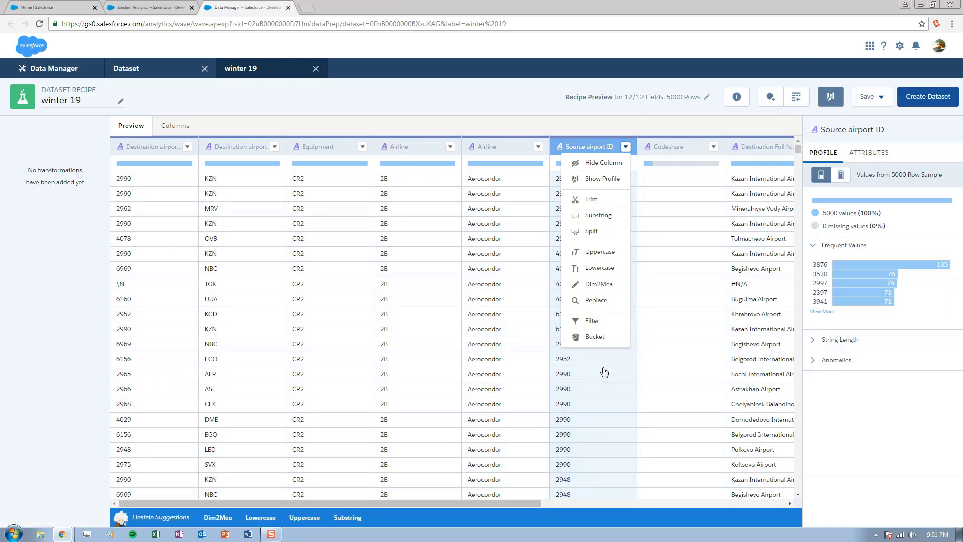
left_click(504, 147)
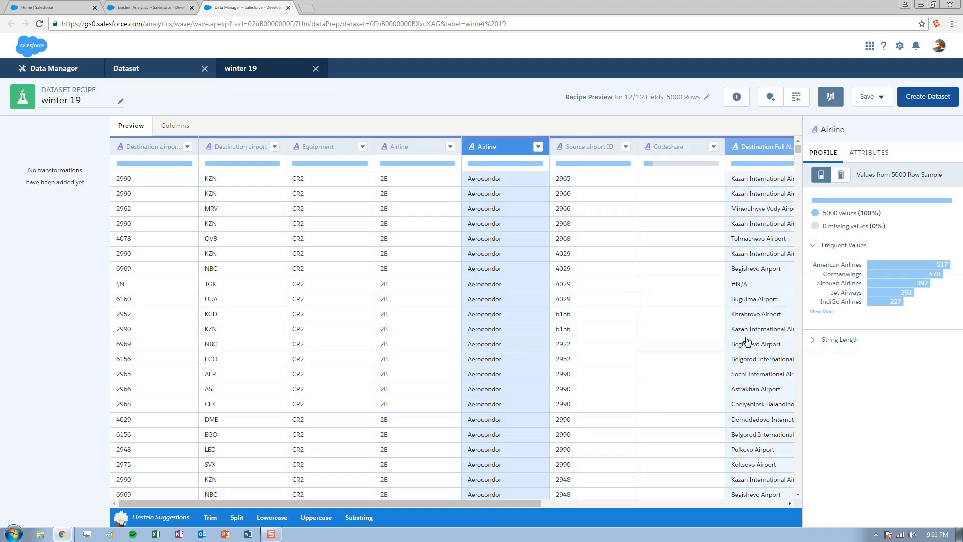
left_click(842, 176)
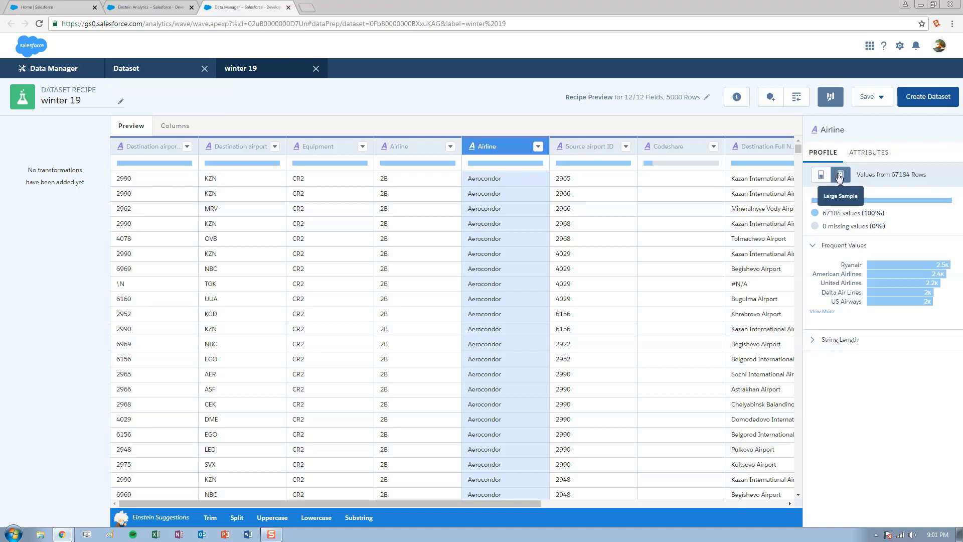
left_click(868, 153)
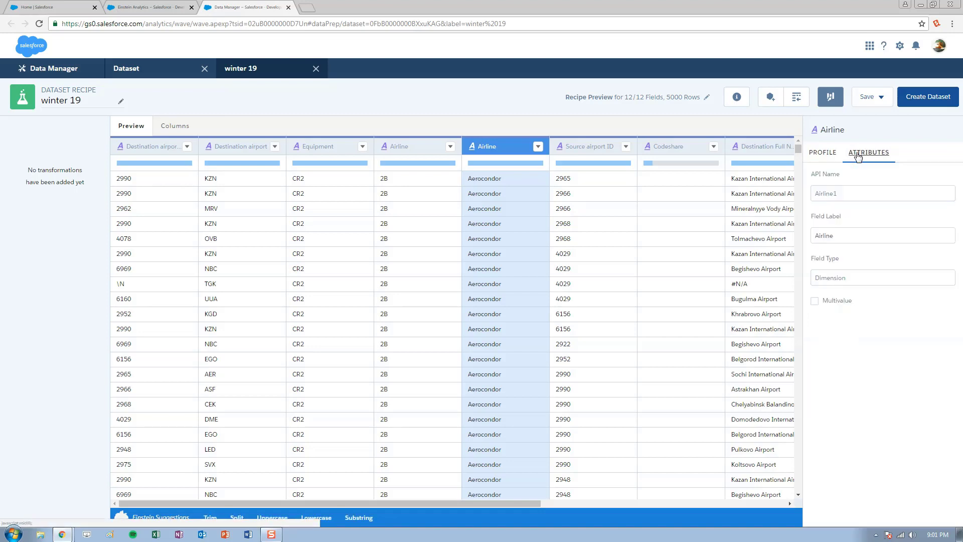
left_click(830, 154)
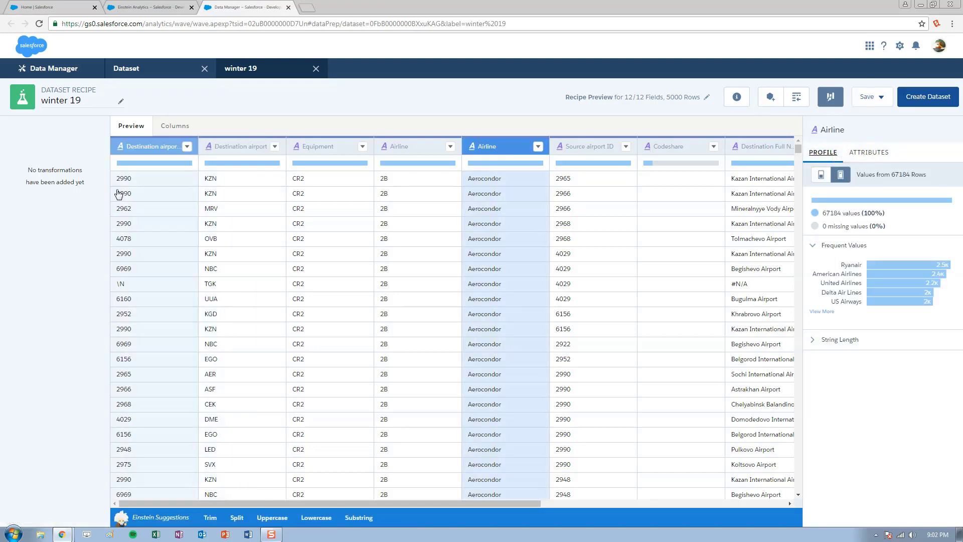
Step: Show the recipe's column list and examine the transformation options available for Destination airport ID
left_click(181, 126)
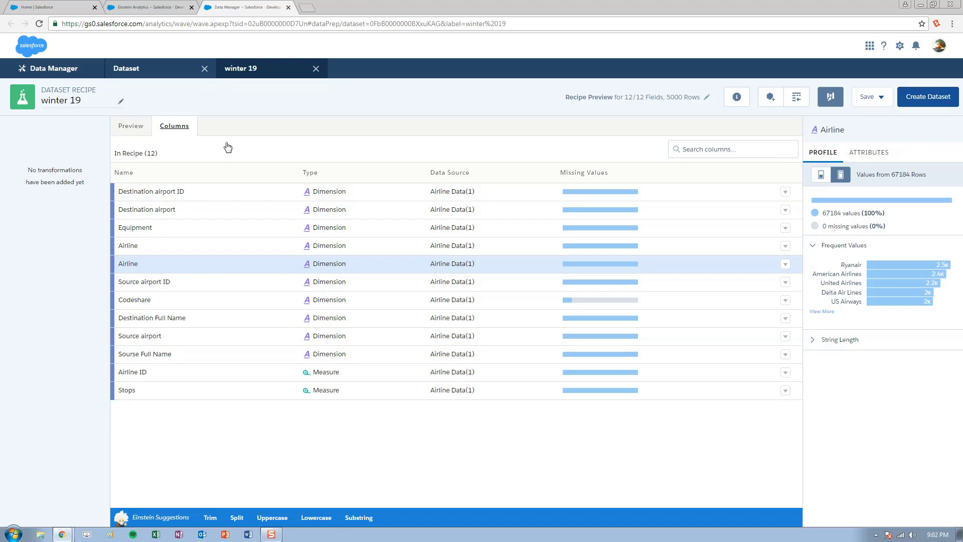
left_click(786, 192)
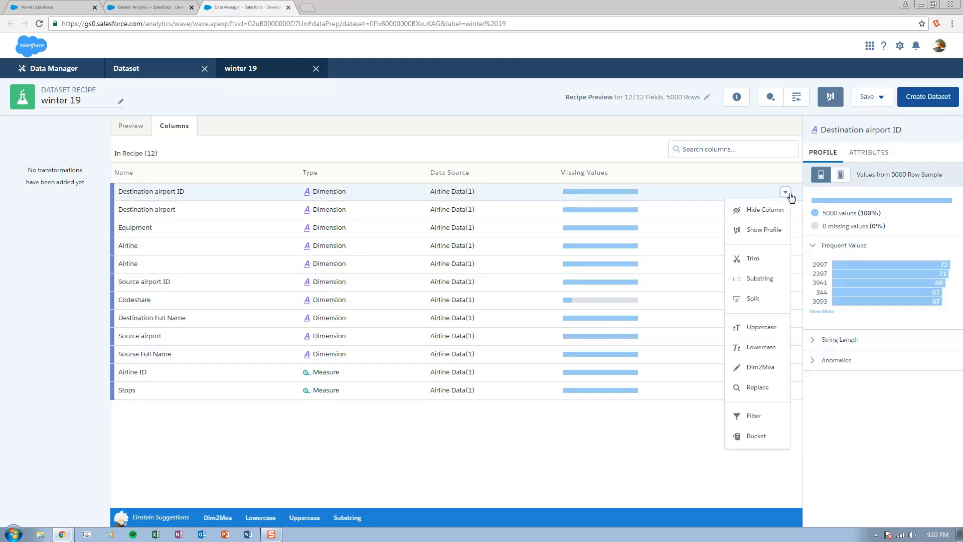
left_click(592, 456)
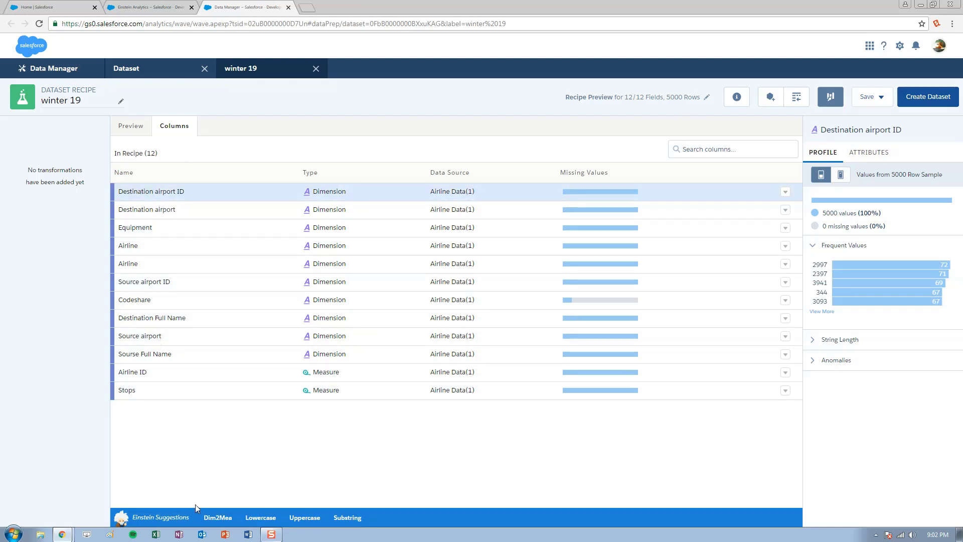
Step: Compare the recipe's full data preview with its column list and return to the Data Manager
left_click(132, 126)
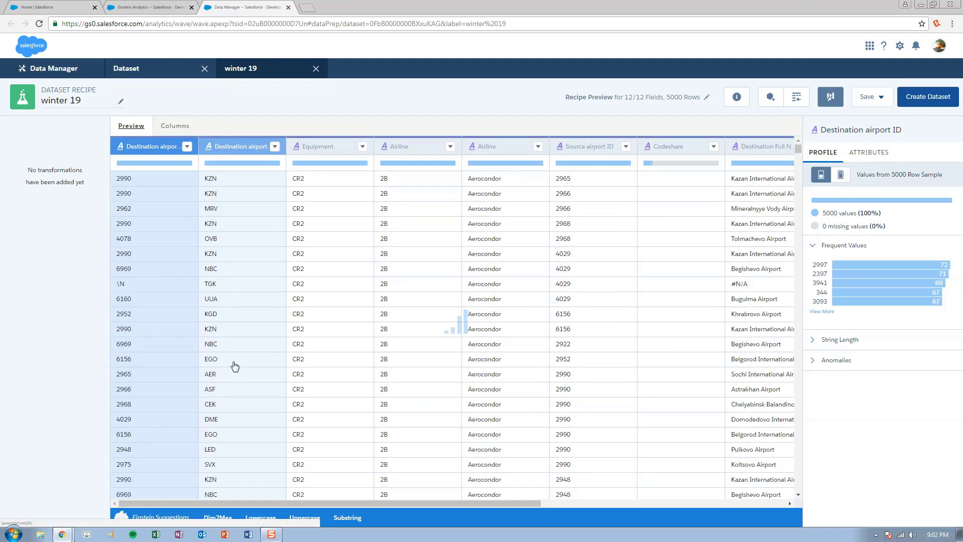
left_click_drag(414, 504, 646, 503)
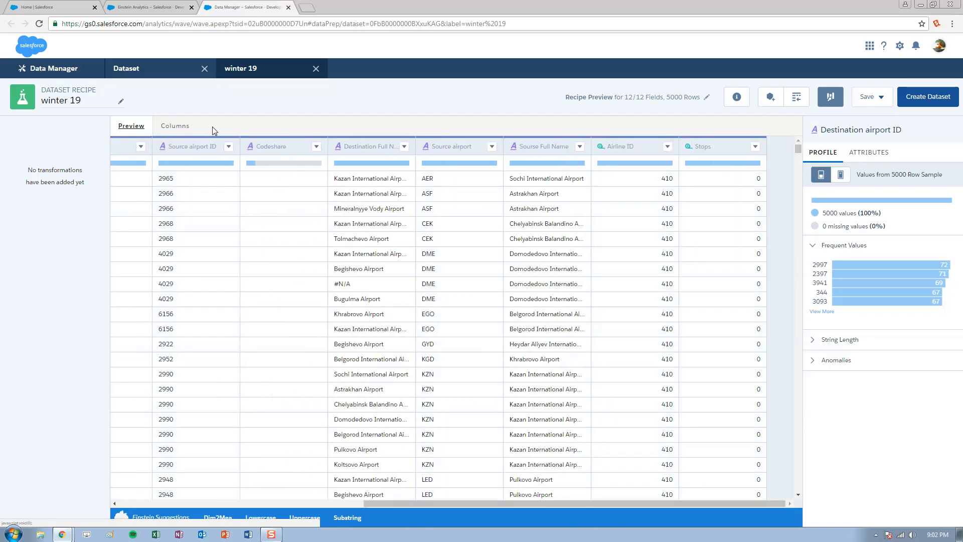
left_click(172, 130)
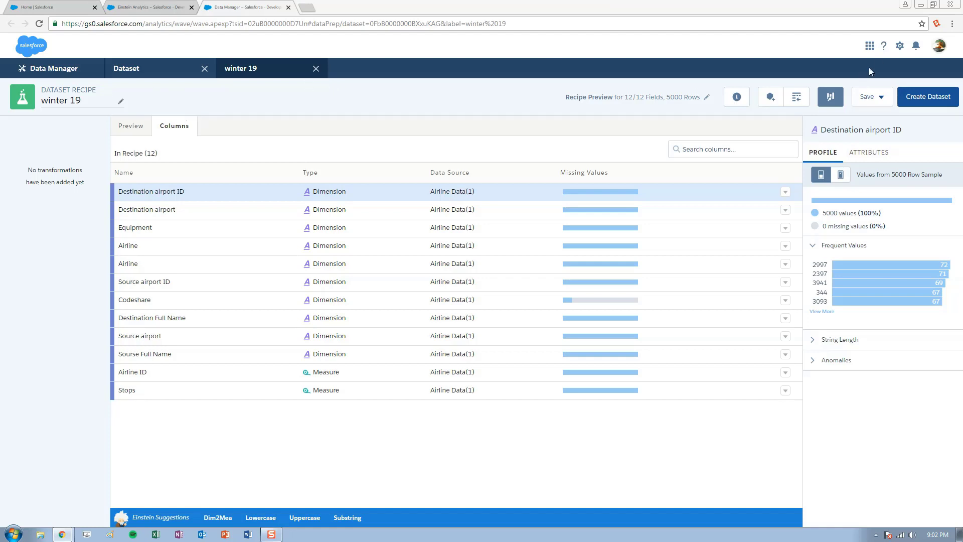
left_click(58, 70)
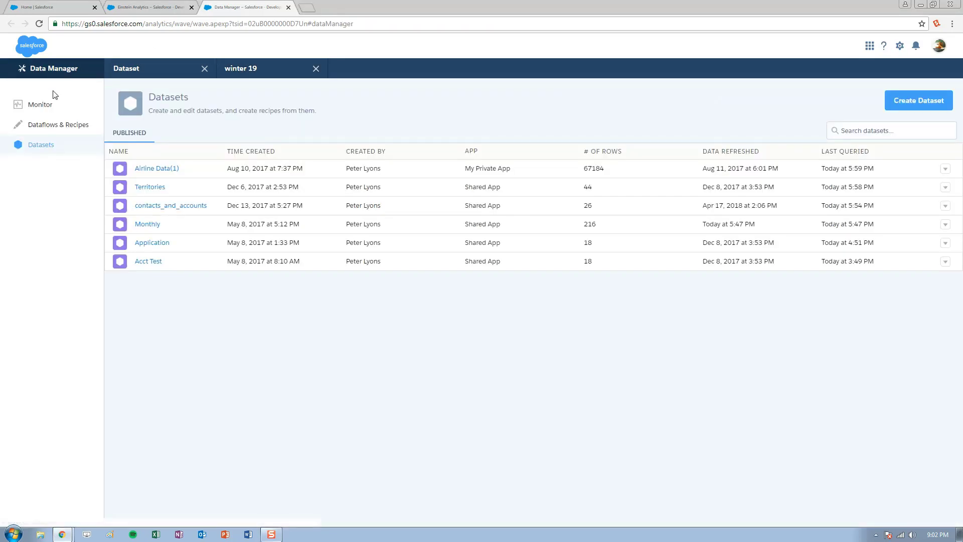